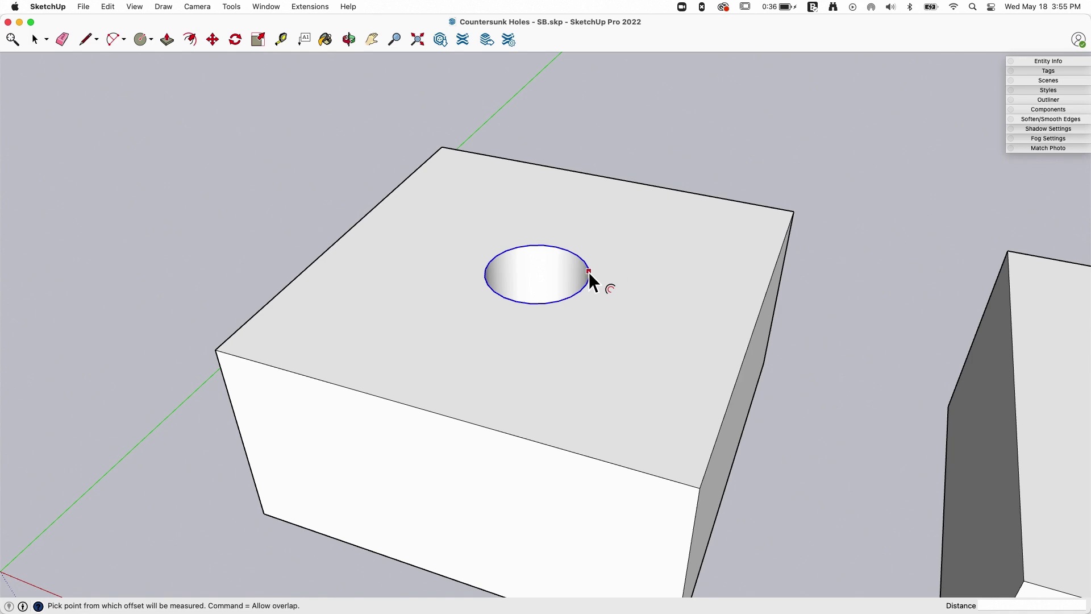
Offset the first block's hole rim outward about 2 3/8" and move the inner rim down about 2 1/4" to form a countersink.
left_click(590, 273)
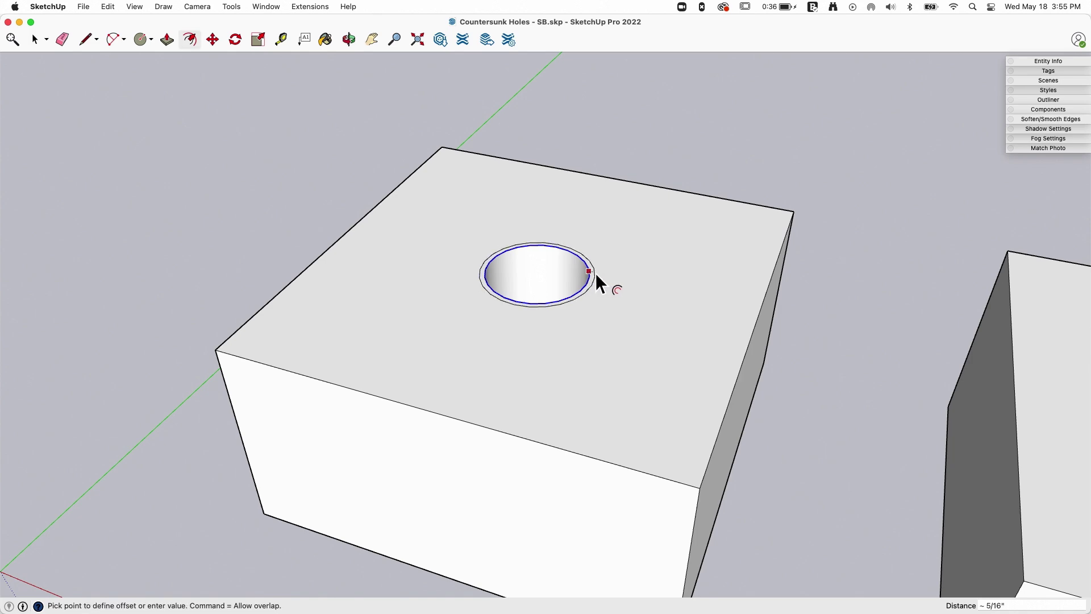
left_click(634, 276)
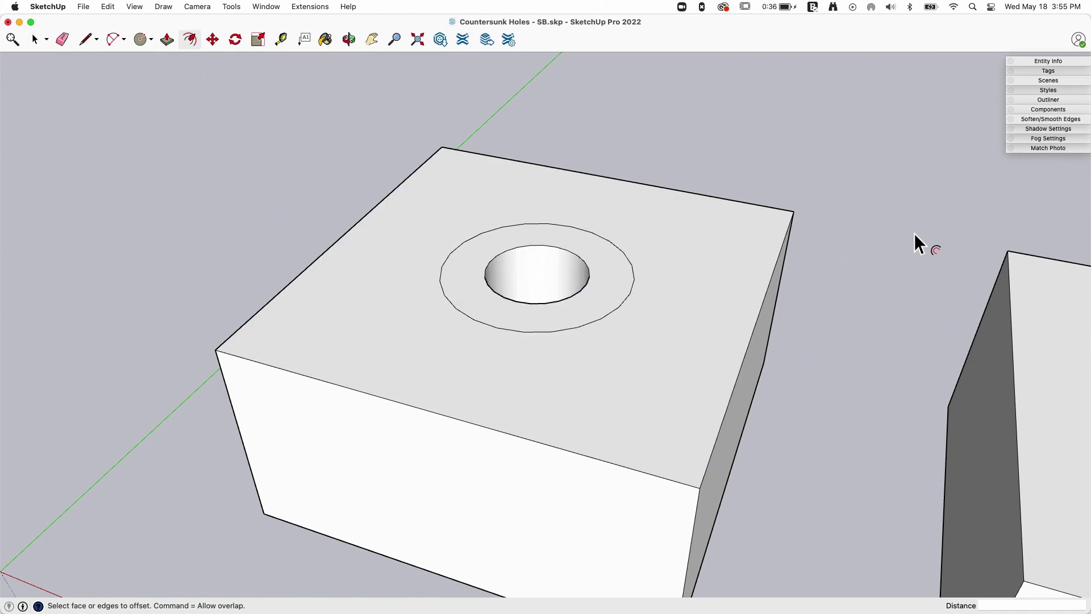
middle_click_drag(922, 231, 472, 220)
middle_click_drag(663, 265, 560, 297)
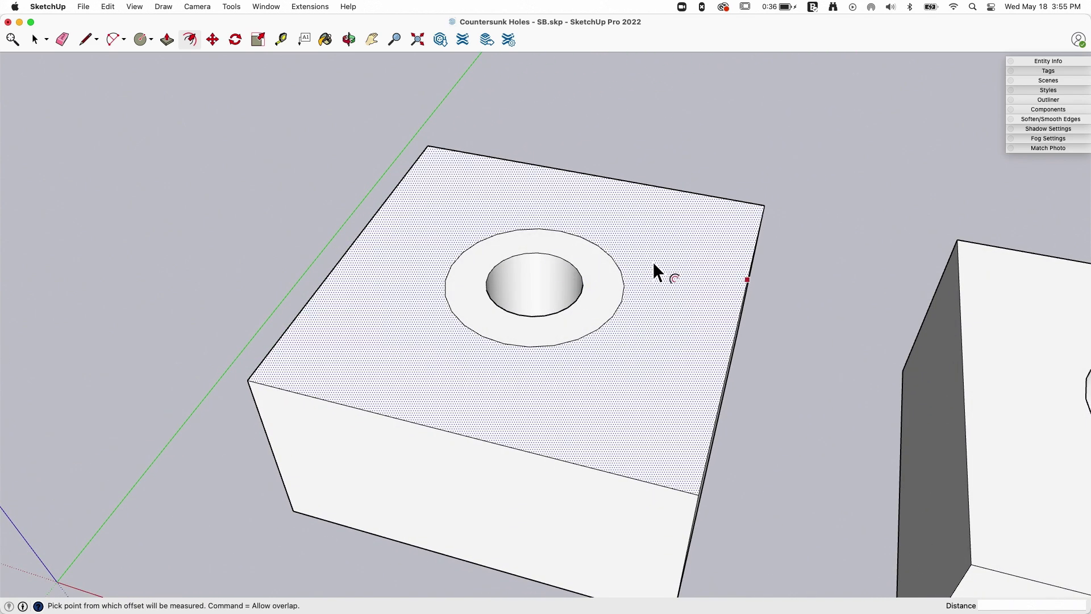
middle_click_drag(584, 267, 581, 274)
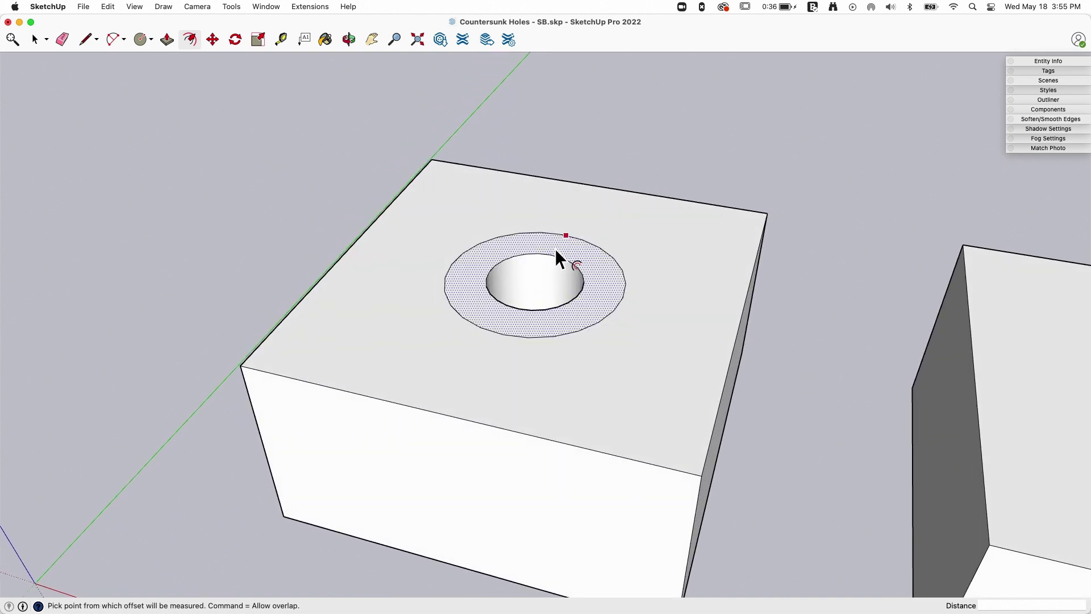
key("m")
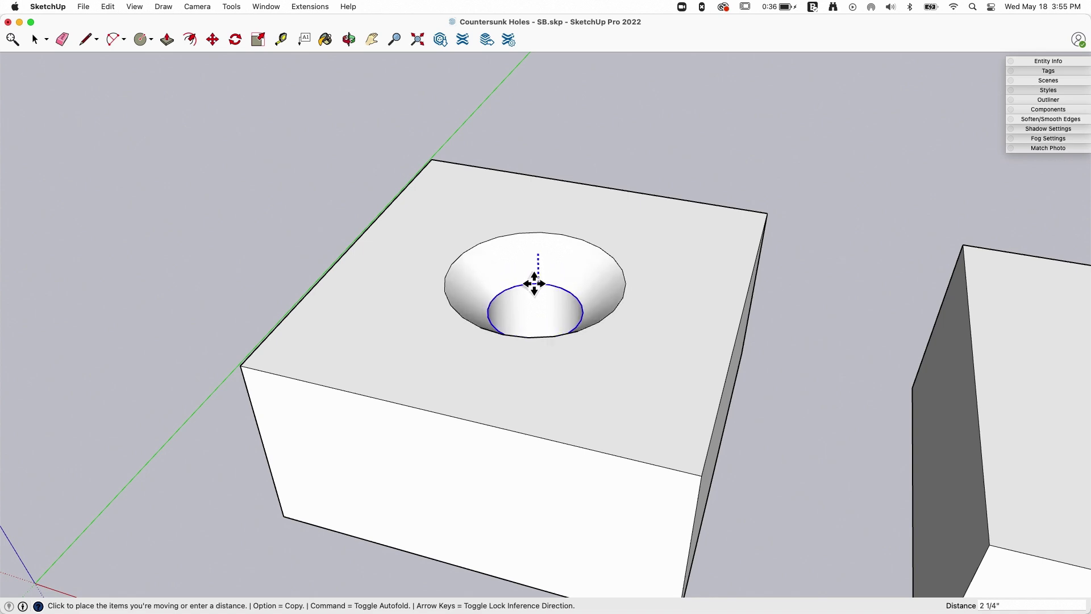
left_click(534, 283)
key("space")
Draw a closed vertical profile inside the second block's hole, starting about 3 5/16" inward at its base and sloping up to the top rim.
middle_click_drag(612, 241, 455, 380)
scroll(579, 244, "down", 5)
middle_click_drag(551, 384, 535, 386)
key("l")
left_click(451, 383)
mouse_move(453, 380)
middle_mouse_down()
mouse_move(438, 349)
mouse_move(441, 237)
mouse_move(462, 201)
mouse_move(510, 246)
mouse_move(536, 329)
mouse_move(508, 384)
middle_mouse_up()
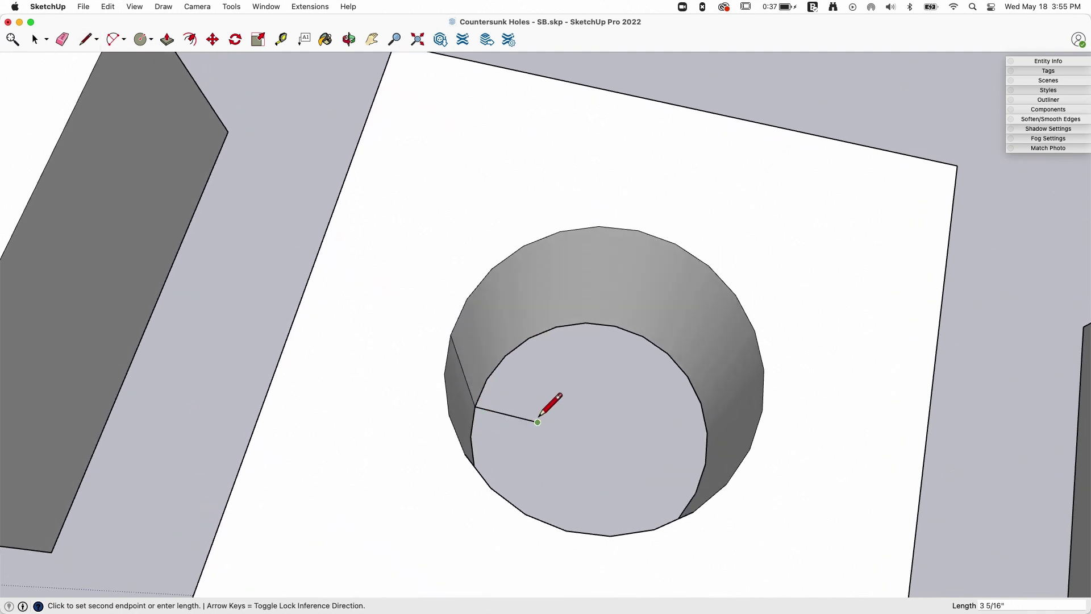
middle_click_drag(538, 421, 538, 291)
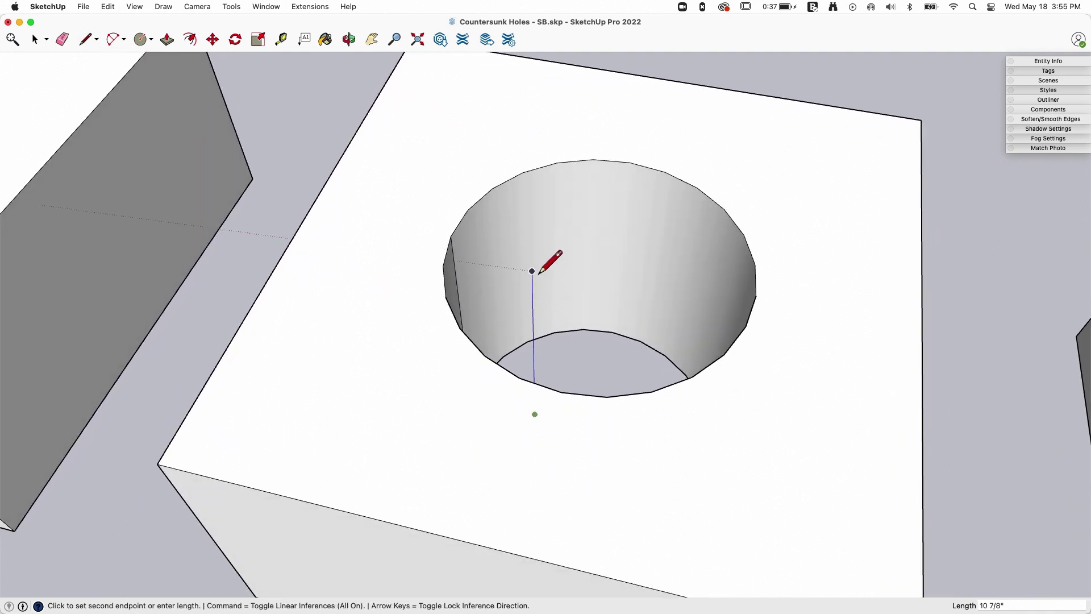
left_click(457, 233)
key("space")
Sweep the profile face around the second block's top hole rim with Follow Me to shape the countersink.
middle_click_drag(530, 262, 482, 311)
left_click(497, 273)
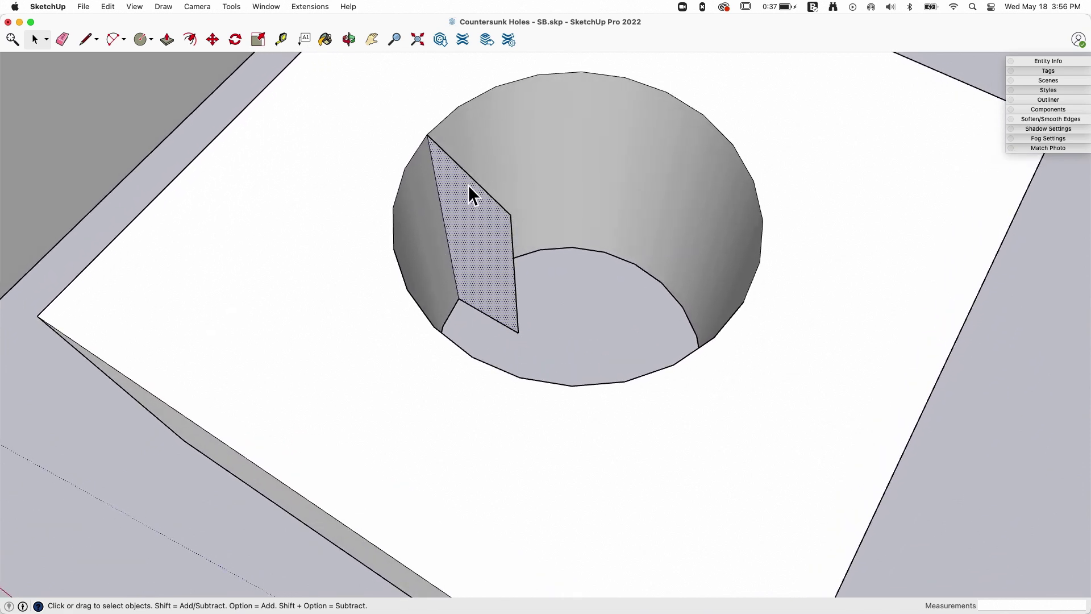
scroll(569, 267, "down", 5)
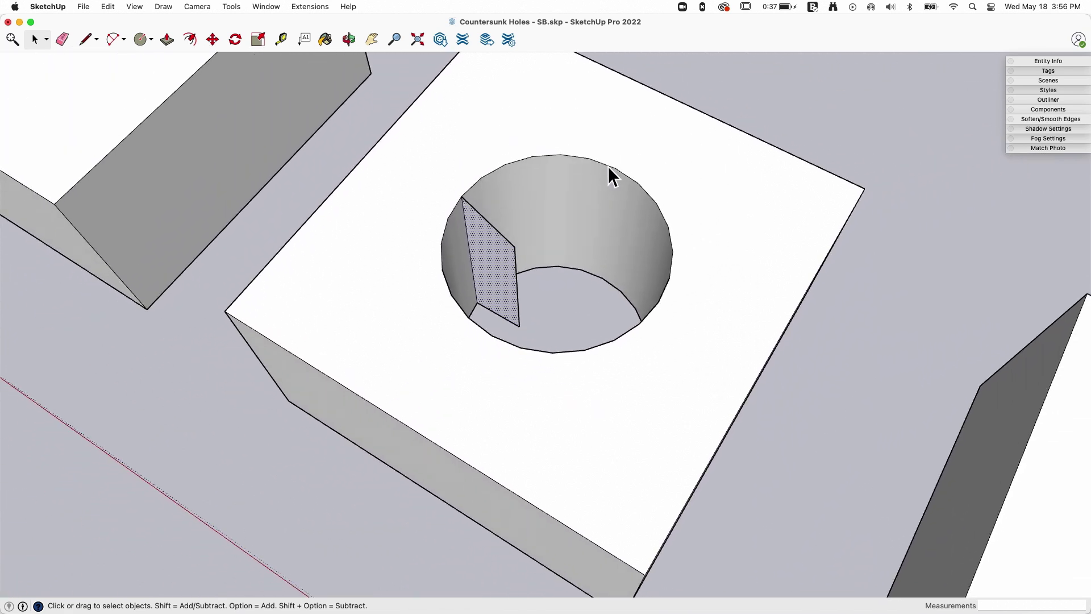
left_click(608, 164)
middle_click_drag(523, 227, 359, 94)
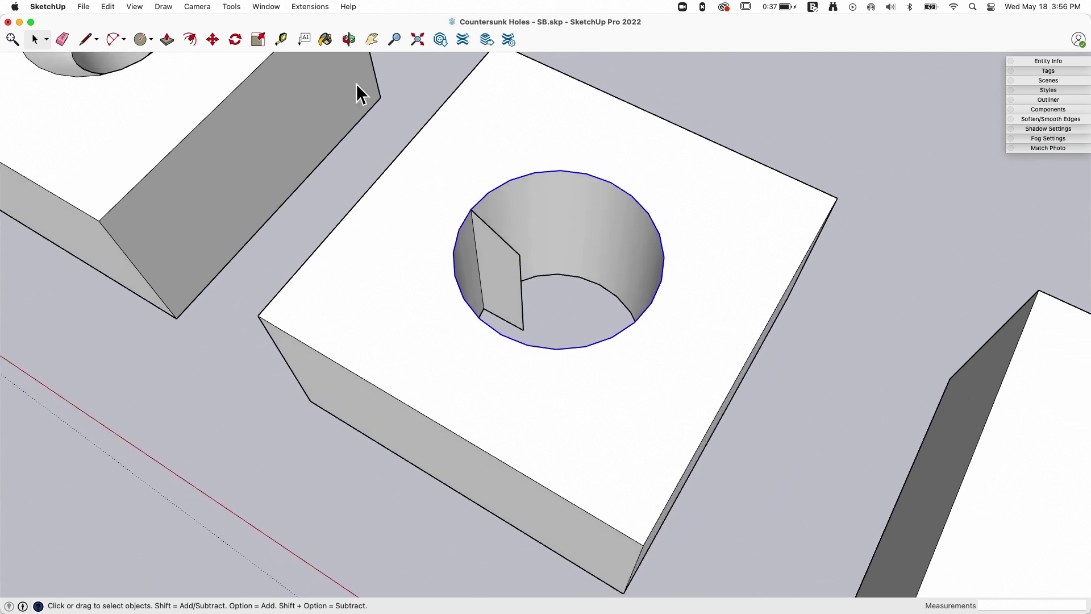
left_click(231, 7)
left_click(257, 144)
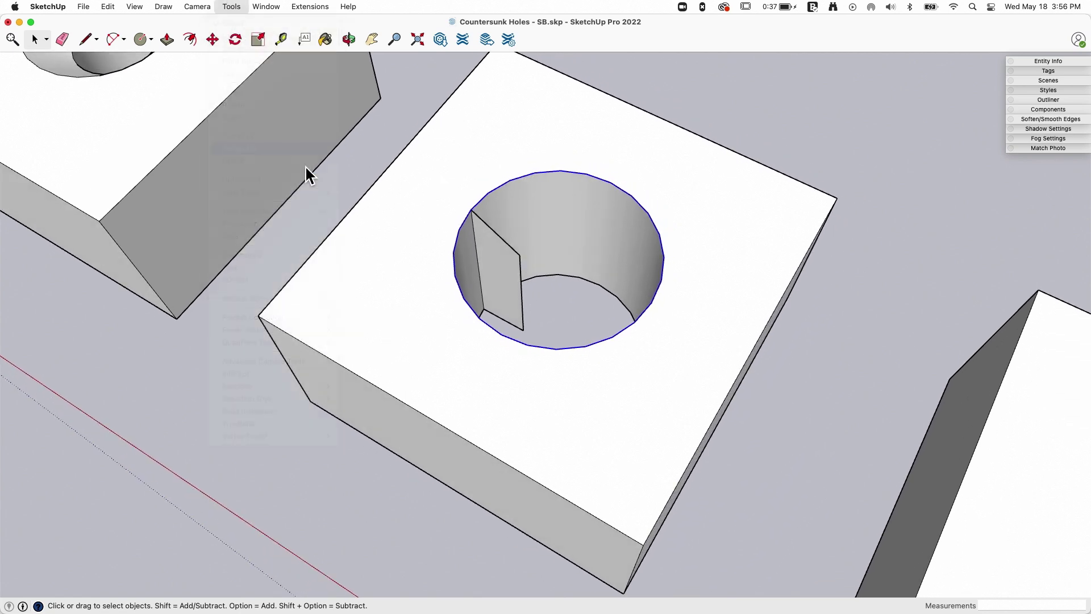
left_click(500, 268)
middle_click_drag(500, 268, 593, 297)
key("space")
Draw a triangular profile in the third block's counterbore, with a diagonal line from the top rim to the inner hole's rim.
scroll(593, 297, "down", 3)
scroll(722, 332, "up", 3)
scroll(721, 332, "up", 6)
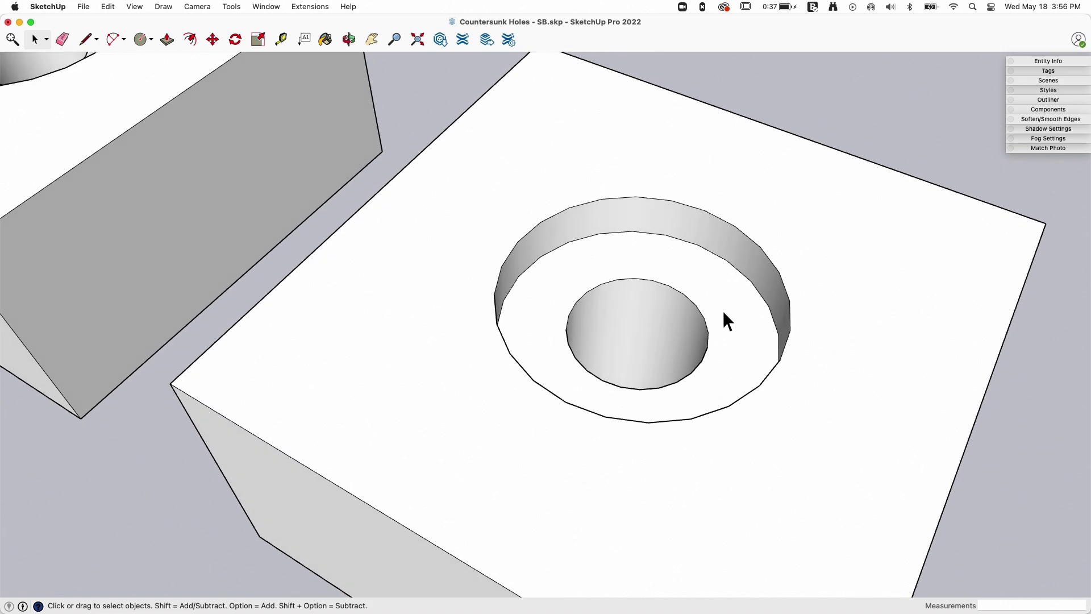
middle_click_drag(723, 312, 631, 326)
mouse_move(622, 256)
middle_mouse_down()
mouse_move(538, 284)
mouse_move(532, 274)
middle_mouse_up()
key("l")
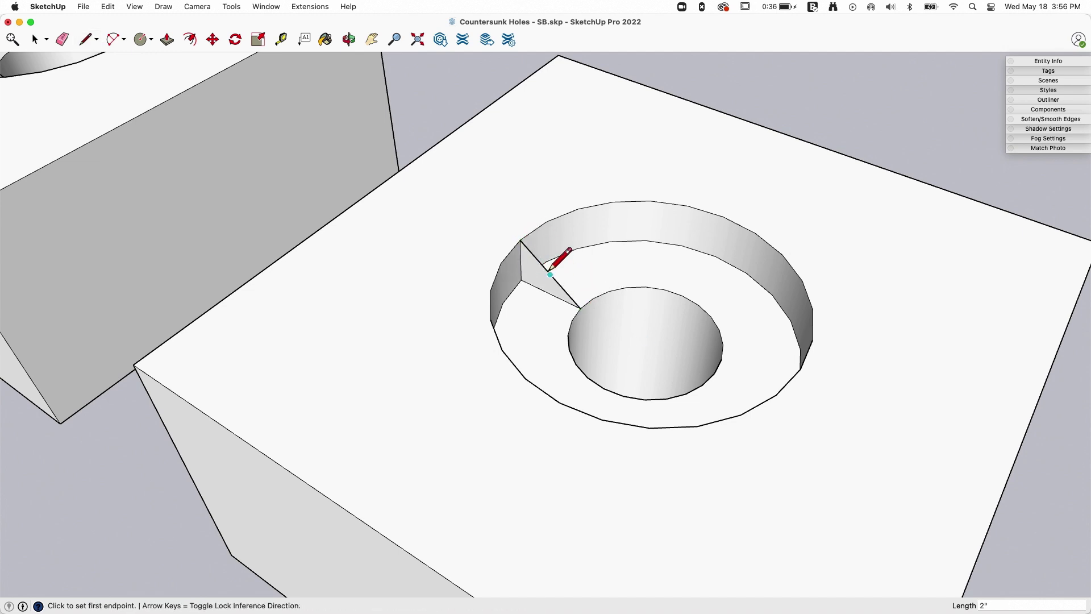
Sweep the triangular profile around the inner hole's rim with Follow Me to fill the counterbore as a cone.
left_click(596, 299)
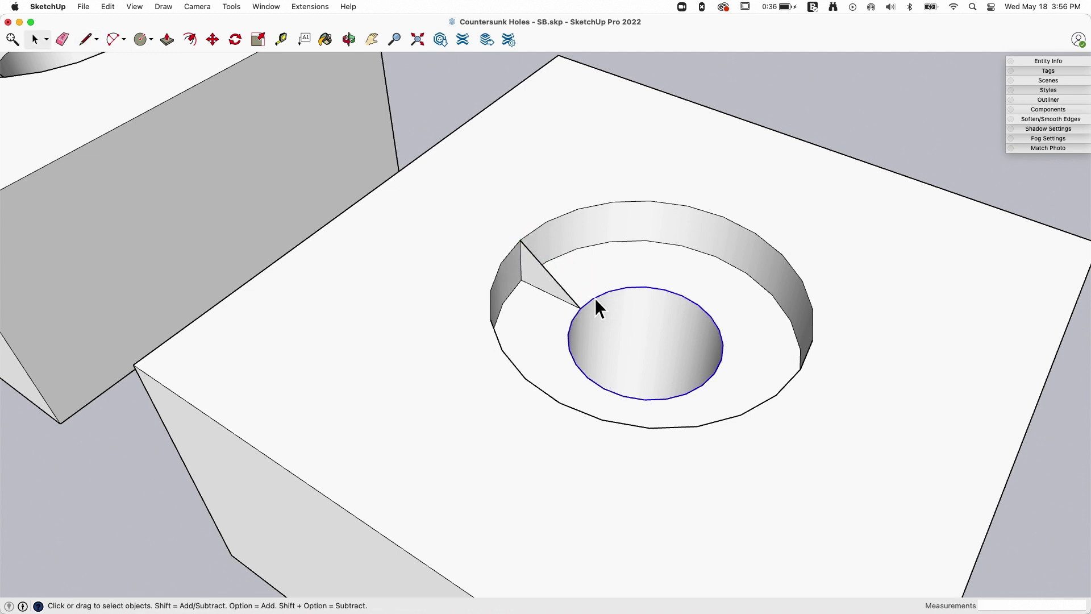
left_click(232, 7)
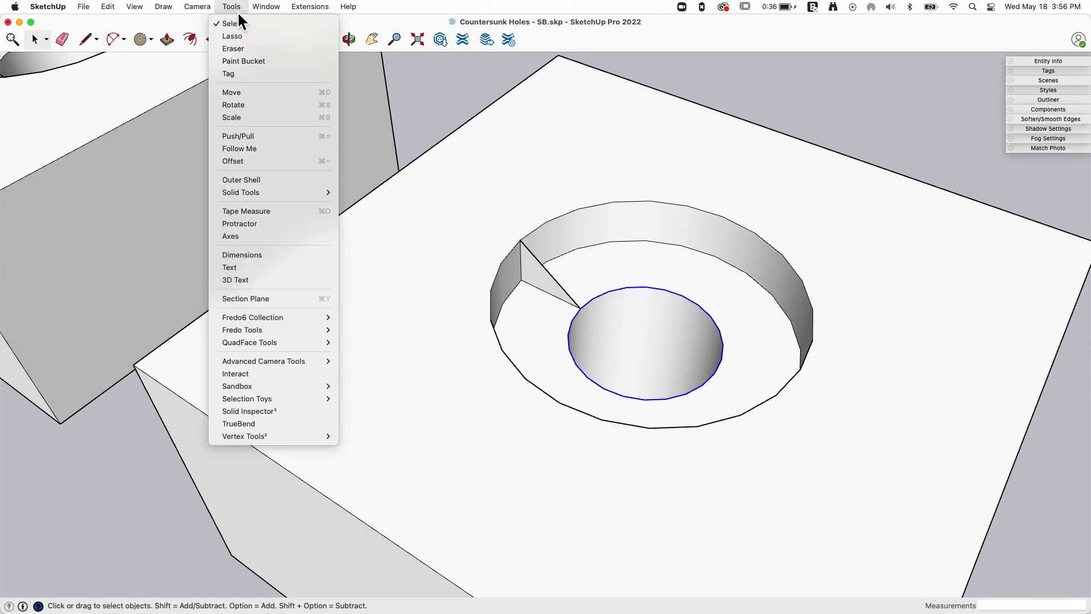
left_click(269, 148)
left_click(543, 278)
middle_click_drag(543, 278, 595, 216)
scroll(591, 227, "down", 5)
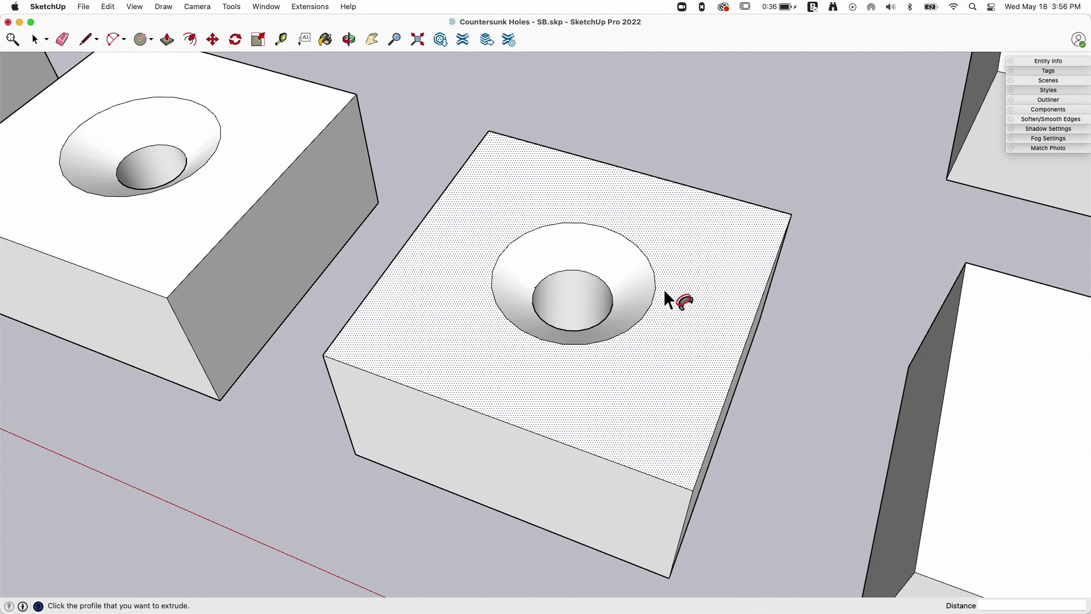
Undo the Follow Me sweep and the triangular profile in the third block.
key("super+z")
key("super+z")
key("space")
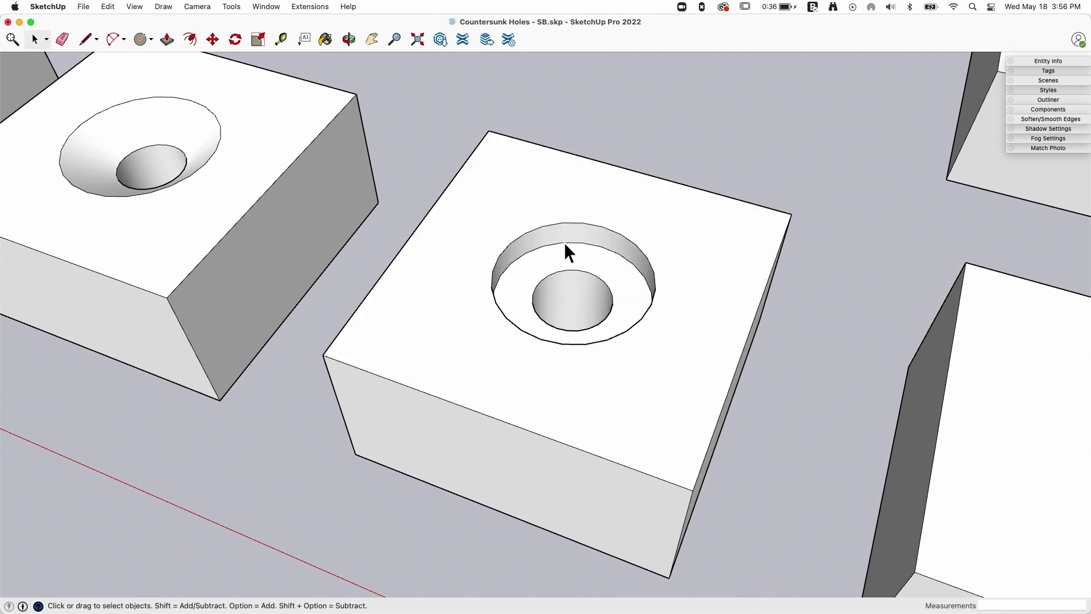
Move the outer edge of the third block's counterbore floor up 2" to the top rim to form a countersink.
left_click(564, 243)
scroll(575, 256, "up", 5)
middle_click_drag(573, 303, 545, 249)
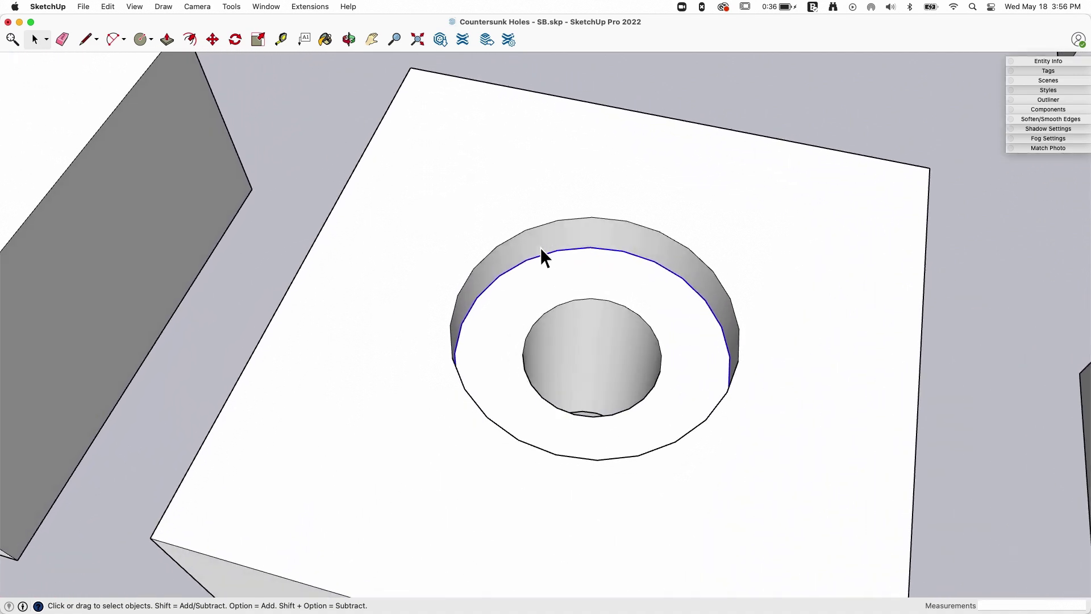
left_click(559, 221)
key("space")
Compare the countersunk holes on the three blocks, selecting the third countersink's outer rim.
middle_click_drag(775, 270, 581, 275)
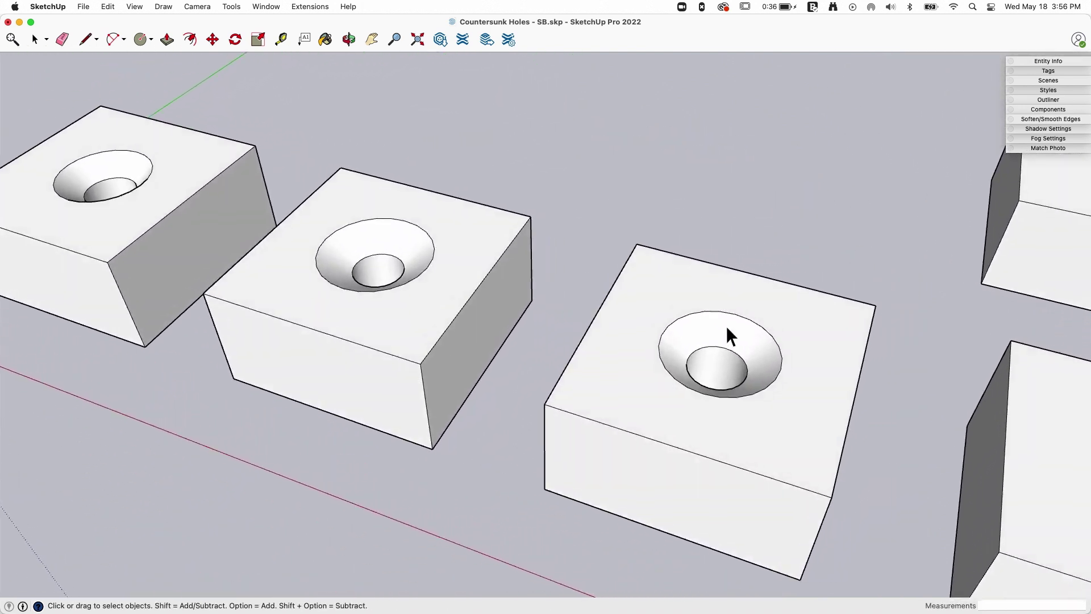
mouse_move(726, 326)
middle_mouse_down()
mouse_move(667, 298)
mouse_move(738, 340)
middle_mouse_up()
scroll(681, 291, "up", 5)
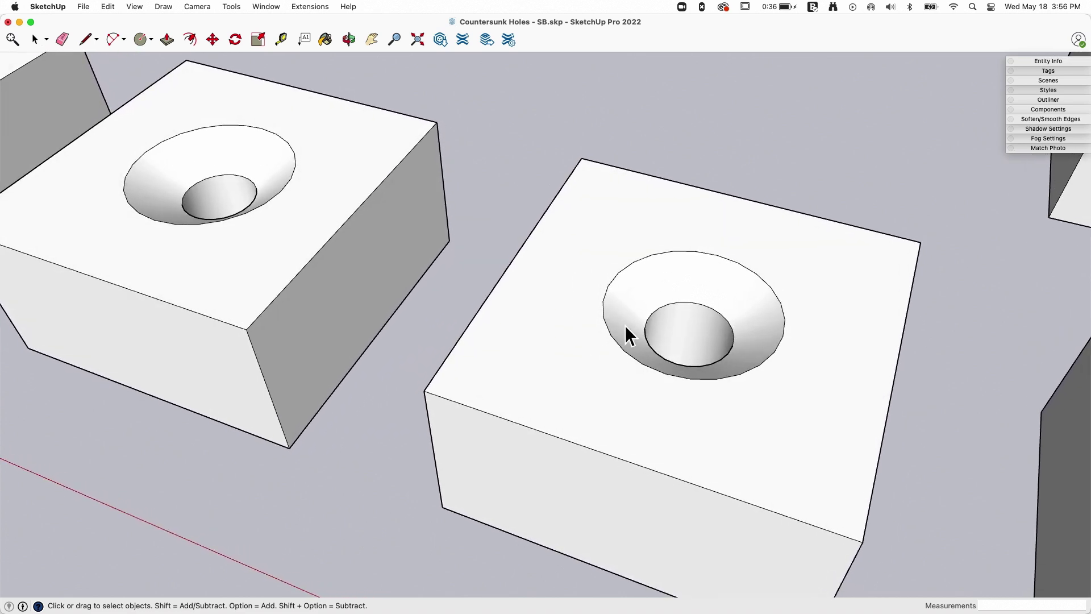
middle_click_drag(625, 312, 644, 271)
scroll(644, 271, "up", 5)
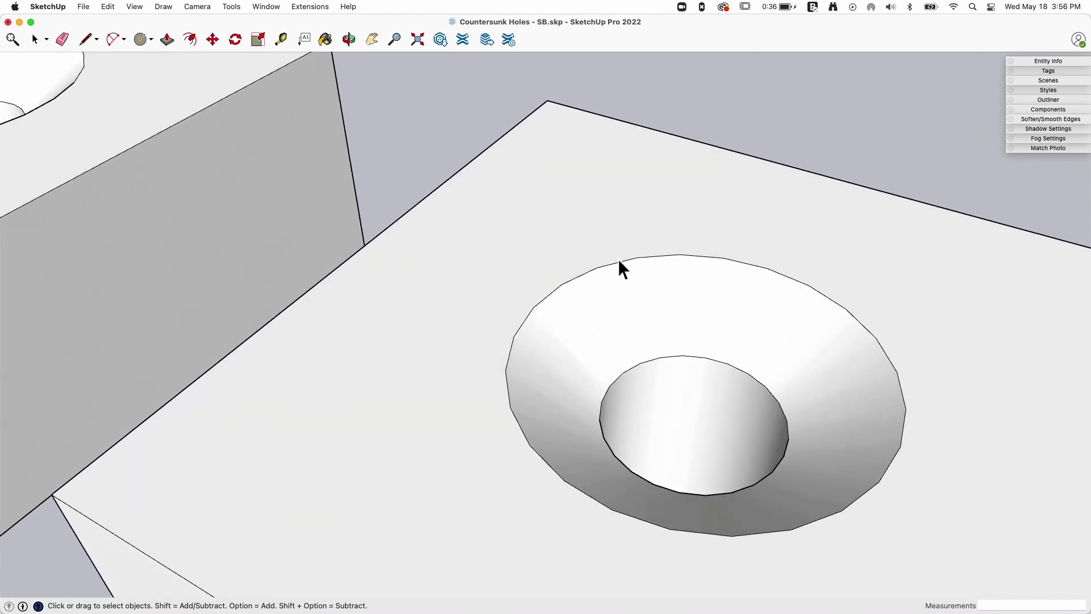
left_click(619, 260)
scroll(713, 335, "down", 6)
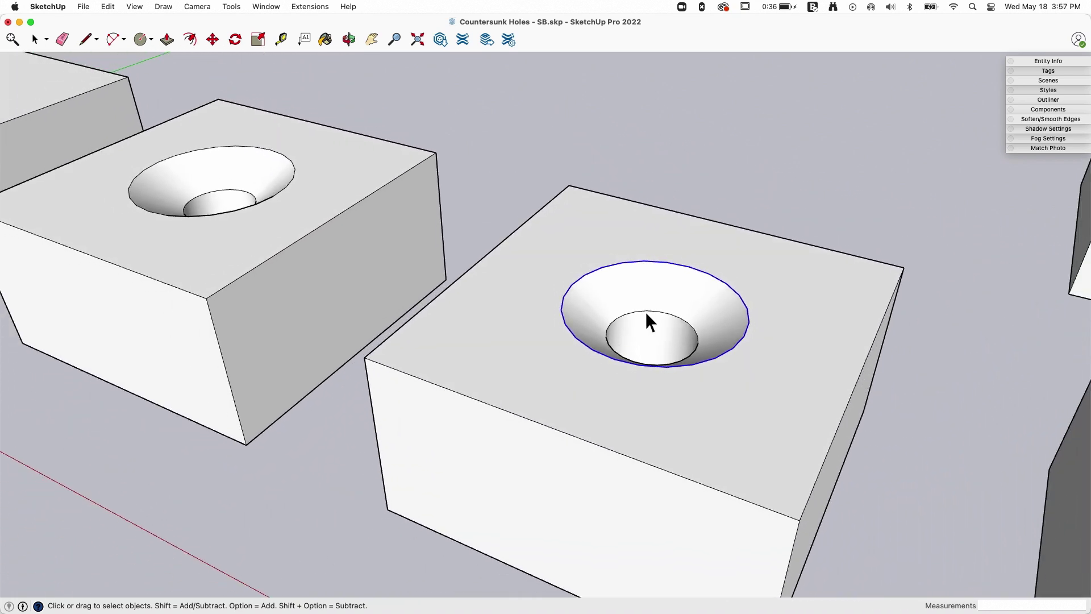
scroll(666, 377, "down", 5)
scroll(516, 286, "up", 4)
scroll(516, 286, "down", 3)
scroll(317, 248, "up", 3)
scroll(317, 248, "down", 3)
scroll(850, 363, "up", 4)
scroll(809, 353, "up", 2)
Move the third countersink's inner rim down about 1 11/16" to deepen the cone.
left_click(806, 349)
scroll(782, 348, "up", 4)
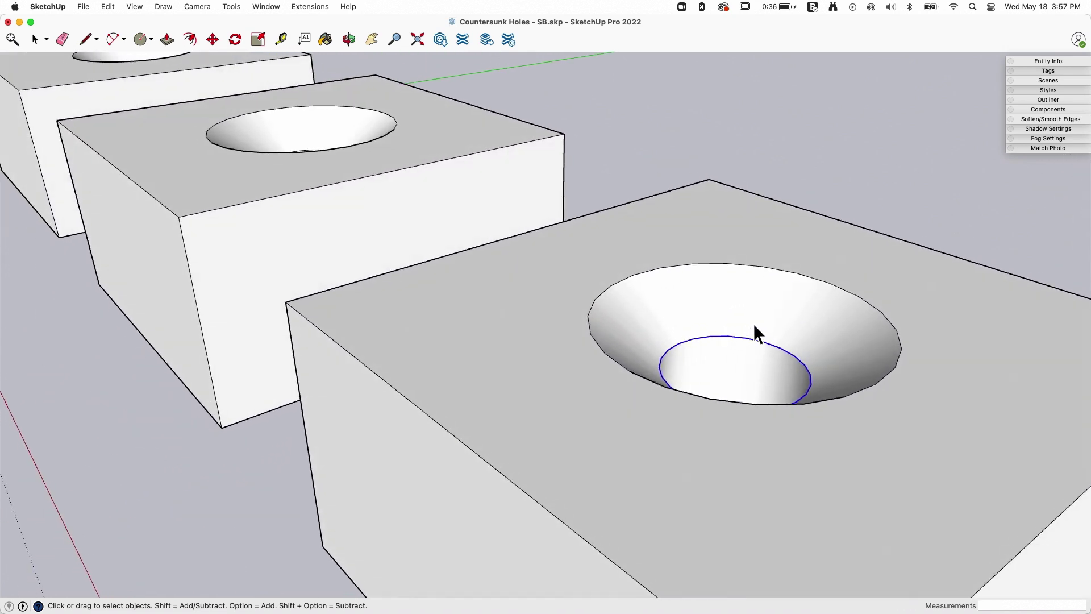
scroll(768, 319, "up", 1)
key("m")
left_click(775, 353)
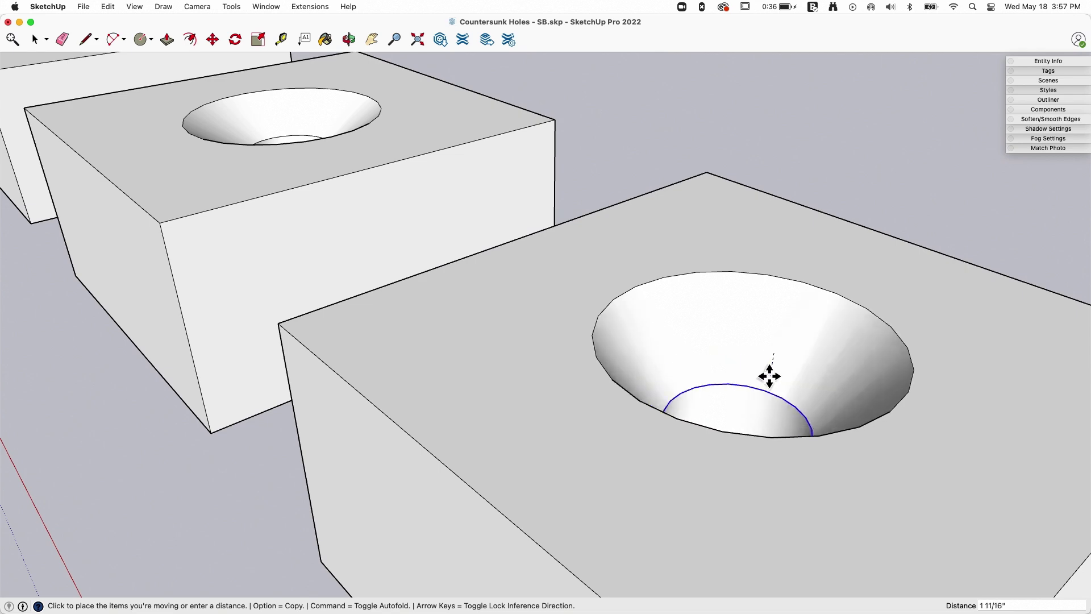
middle_click_drag(794, 375, 838, 329)
key("space")
Scale the third countersink's outer rim up uniformly about its center to widen the opening.
left_click(832, 327)
key("s")
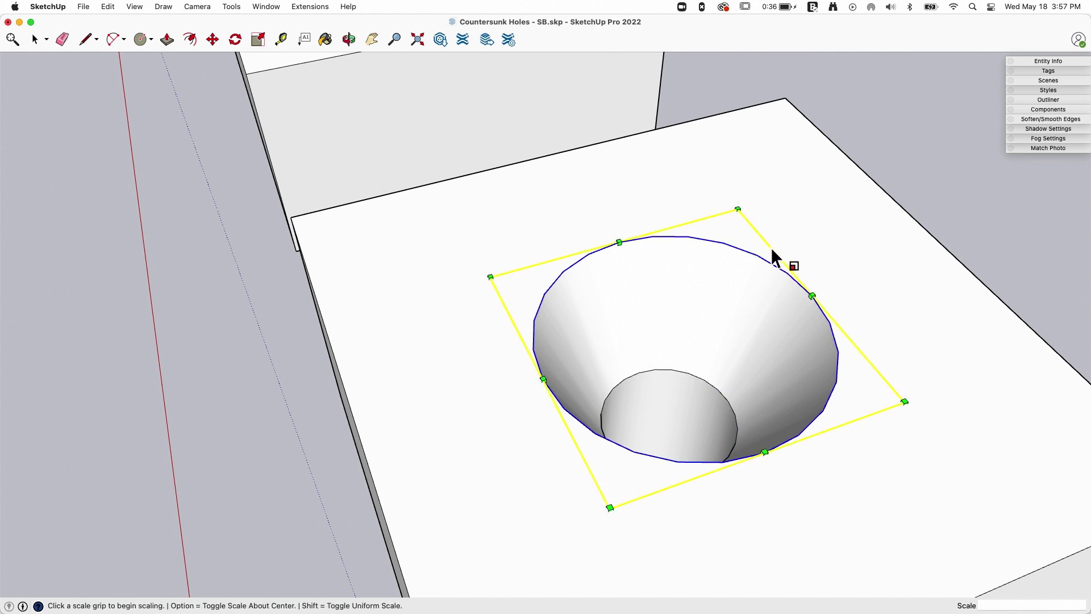
left_click(738, 210)
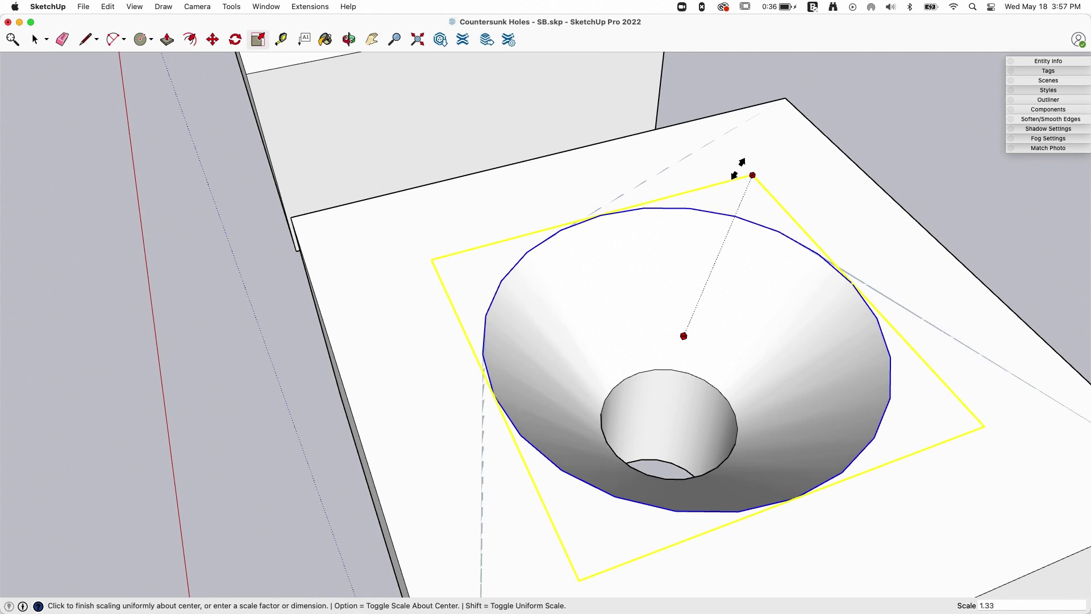
left_click(732, 189)
scroll(795, 344, "down", 3)
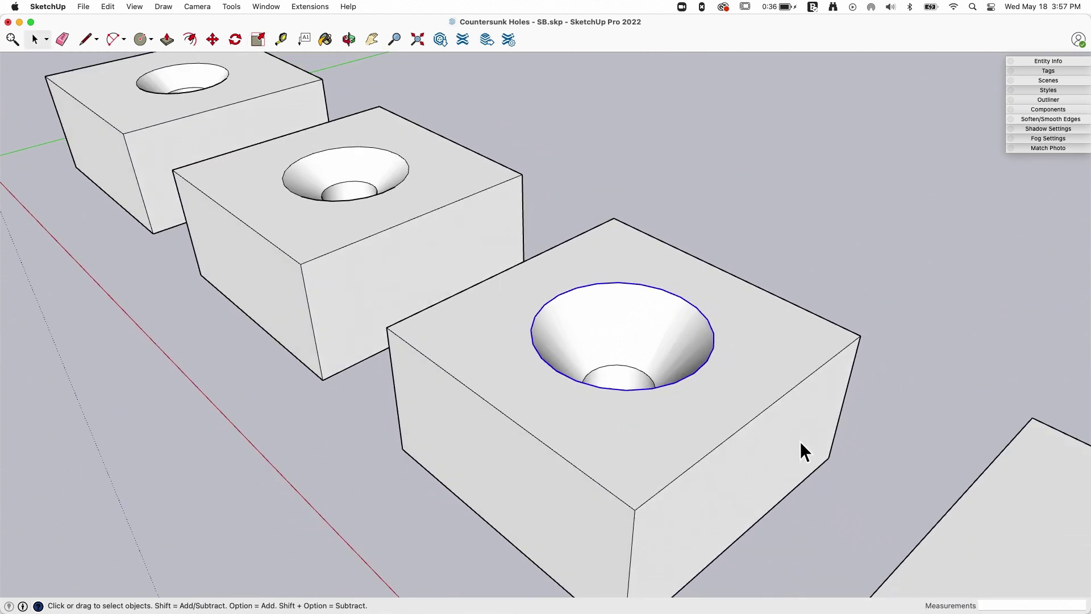
Copy the first block's countersunk hole geometry into the open space in front of the row of blocks.
middle_click_drag(800, 465, 756, 373)
mouse_move(717, 260)
middle_mouse_down()
mouse_move(725, 419)
mouse_move(657, 312)
mouse_move(671, 341)
mouse_move(714, 332)
mouse_move(689, 415)
mouse_move(742, 413)
mouse_move(605, 235)
mouse_move(475, 272)
mouse_move(766, 421)
mouse_move(546, 285)
mouse_move(503, 401)
mouse_move(550, 308)
middle_mouse_up()
middle_click_drag(664, 408, 814, 373)
middle_click_drag(601, 338, 462, 279)
left_click_drag(462, 279, 535, 349)
middle_click_drag(536, 350, 525, 404)
key("m")
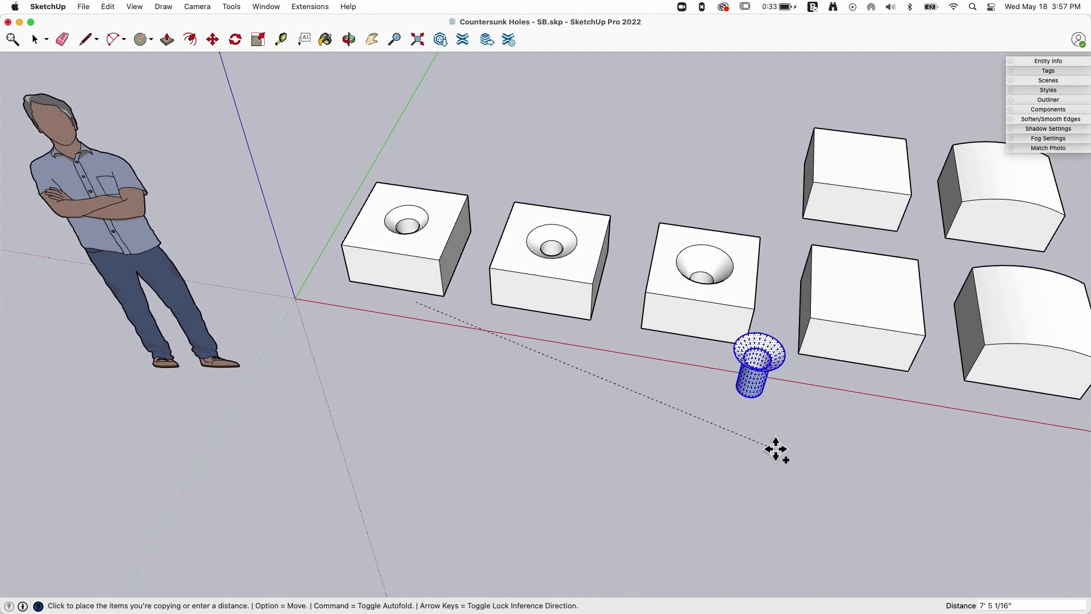
left_click(945, 530)
key("space")
Lengthen the copied hole's shaft by moving its bottom edge down about 6 11/16".
mouse_move(670, 423)
middle_mouse_down()
mouse_move(333, 201)
mouse_move(462, 199)
mouse_move(841, 462)
mouse_move(796, 436)
mouse_move(775, 396)
mouse_move(723, 388)
mouse_move(756, 399)
mouse_move(757, 420)
mouse_move(729, 441)
mouse_move(681, 411)
middle_mouse_up()
scroll(756, 399, "up", 5)
left_click_drag(858, 505, 858, 505)
middle_click_drag(858, 505, 802, 492)
key("m")
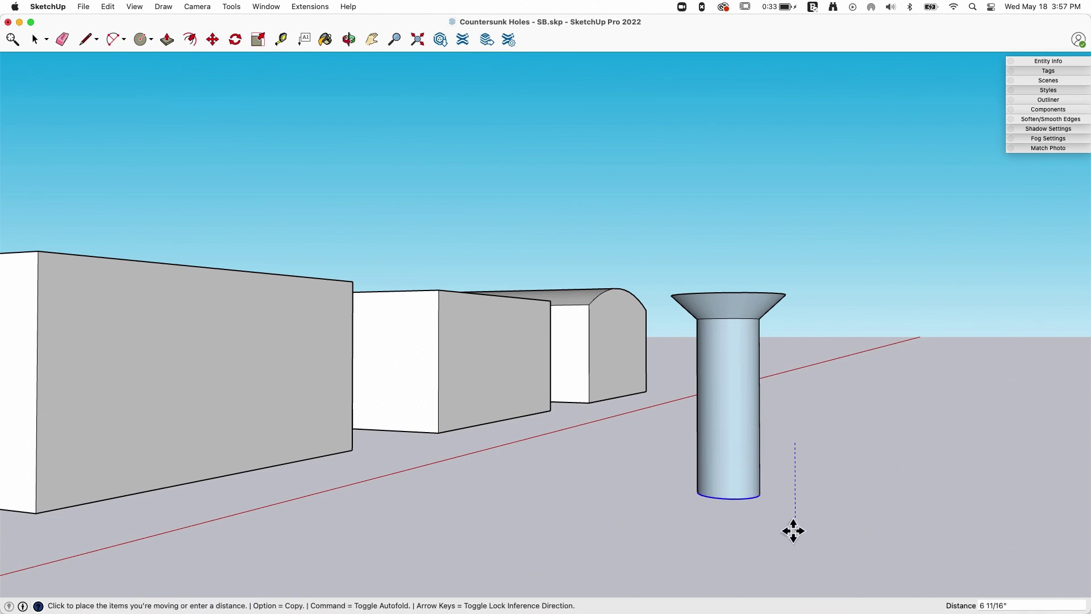
key("space")
Copy the whole lengthened countersink shape by its rim onto the nearest plain block's top face, about 2' 9 1/8" away.
middle_click_drag(793, 541, 710, 391)
triple_click(709, 412)
key("m")
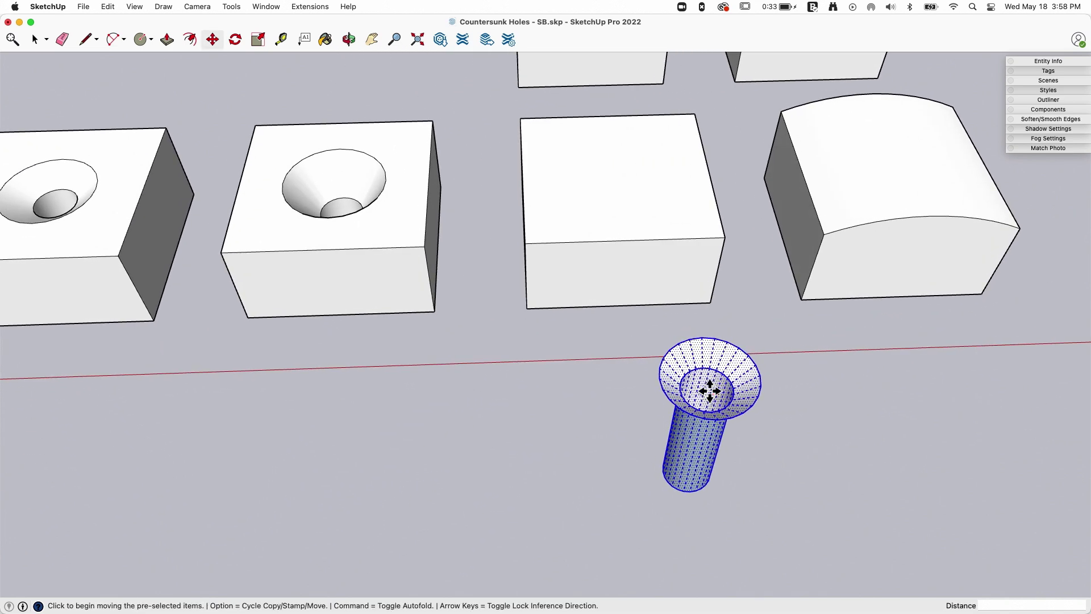
left_click(703, 340)
key("alt")
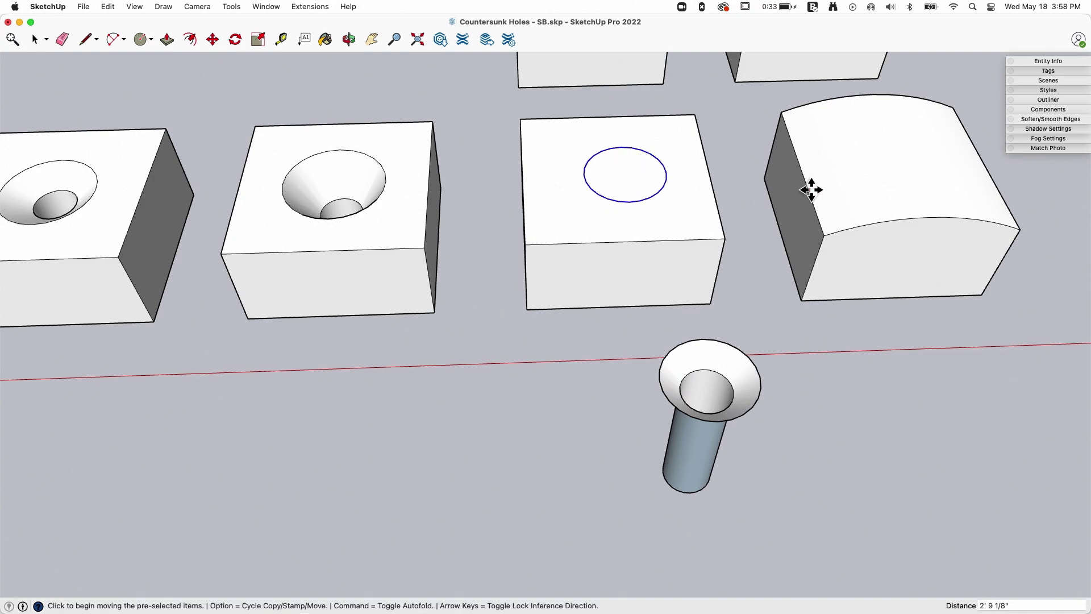
key("space")
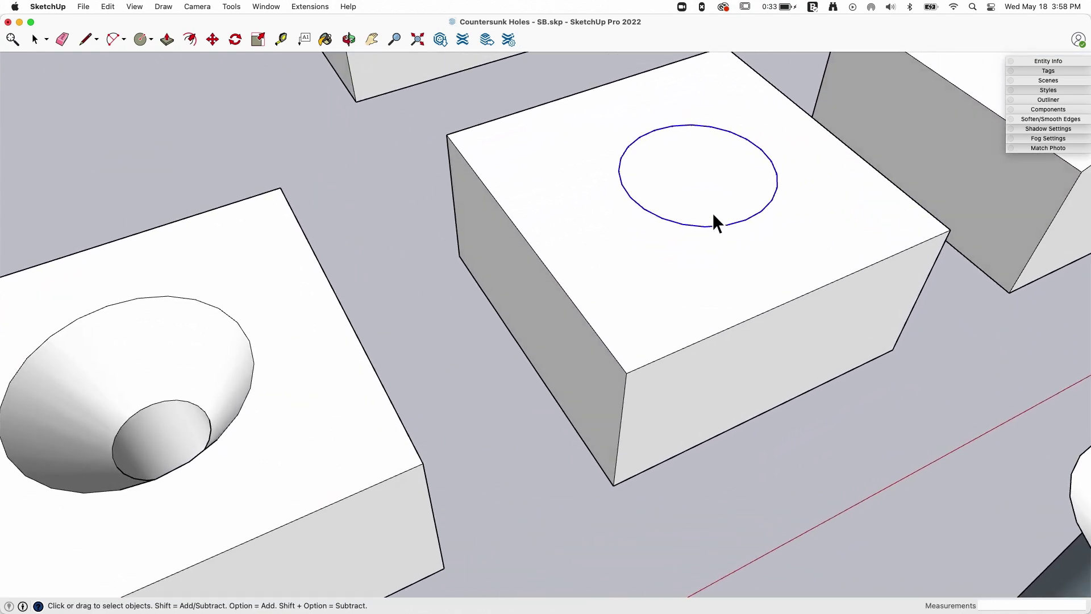
Retrace a segment of the circle to split it from the plain block's top face, and delete the circular face.
left_click(775, 234)
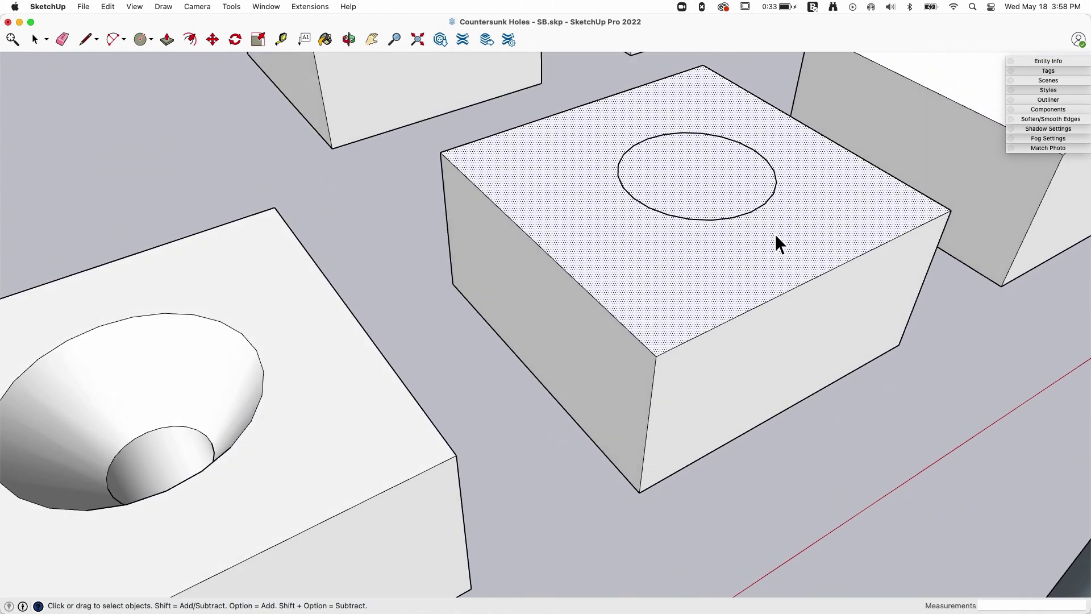
middle_click_drag(775, 235, 740, 276)
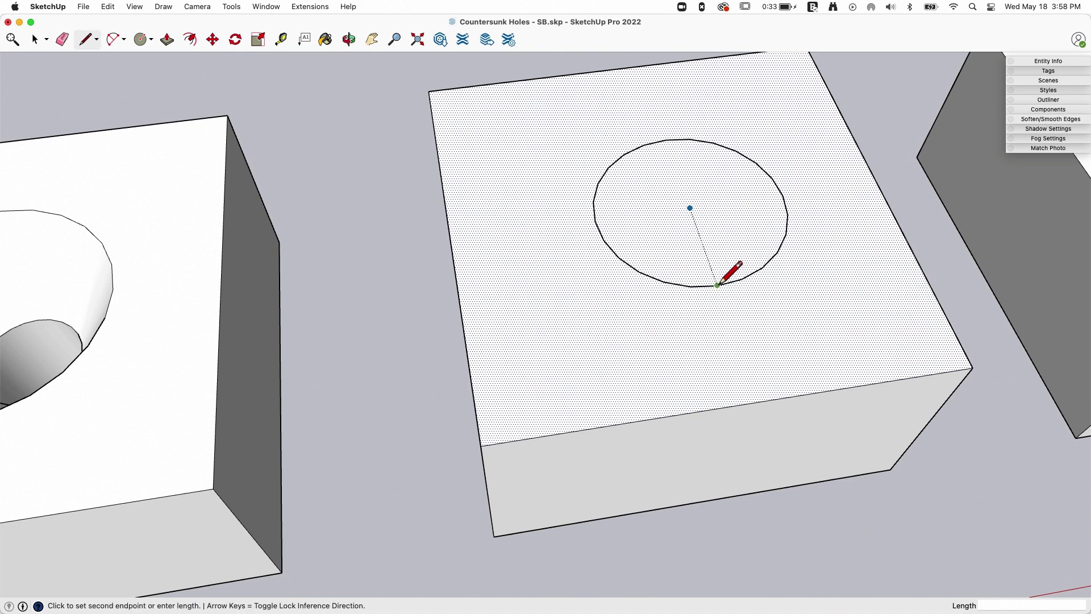
key("Escape")
key("space")
left_click(686, 219)
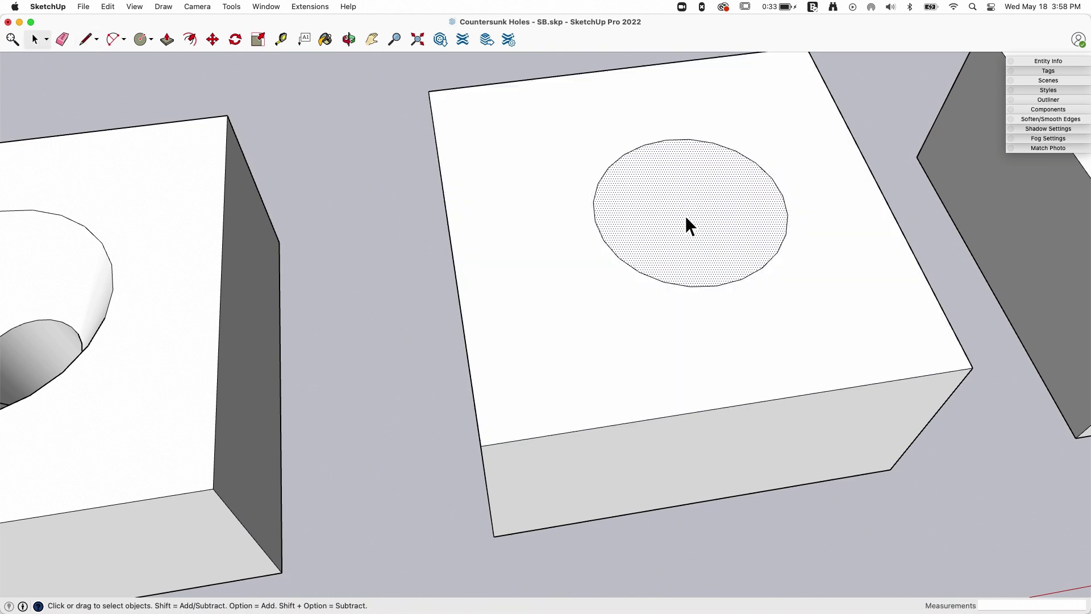
key("Delete")
Intersect the plain block's underside with the protruding countersink shaft, using only the selected faces.
scroll(685, 216, "up", 5)
middle_click_drag(684, 216, 568, 287)
scroll(600, 266, "down", 3)
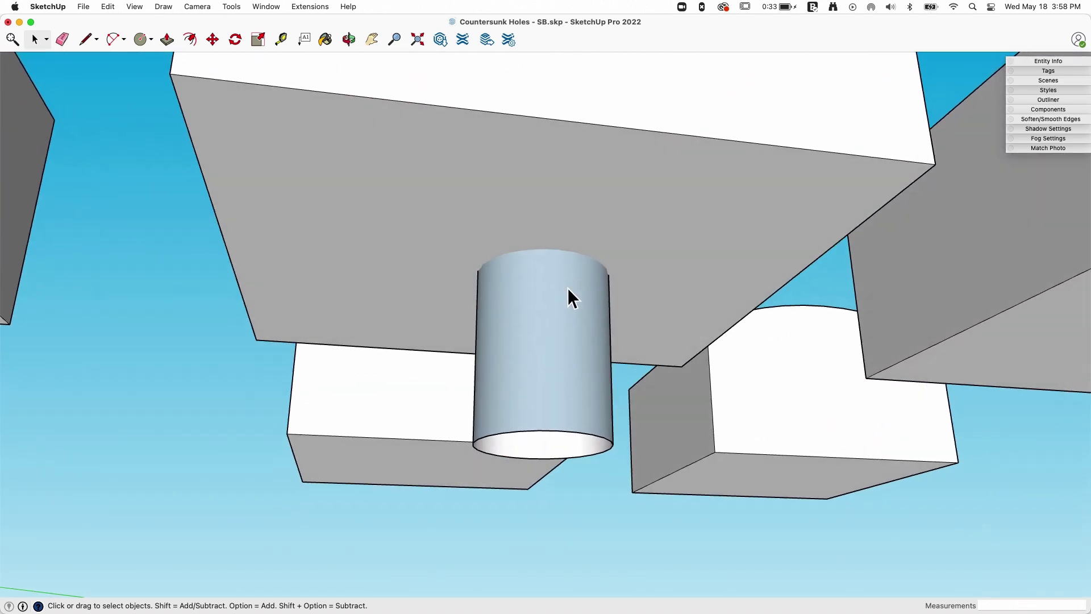
left_click(546, 201)
right_click(555, 226)
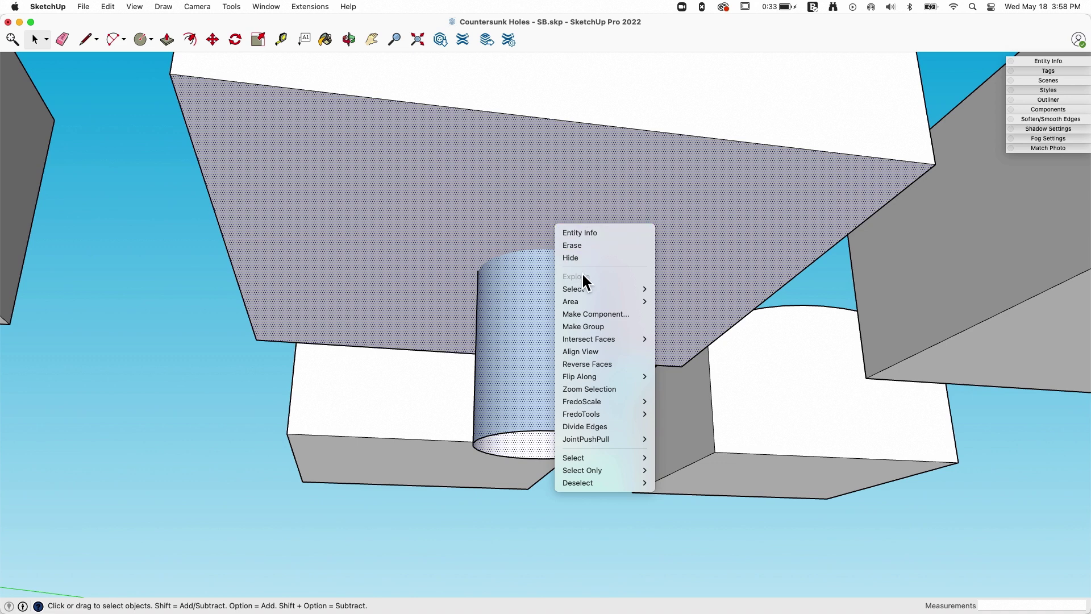
mouse_move(620, 338)
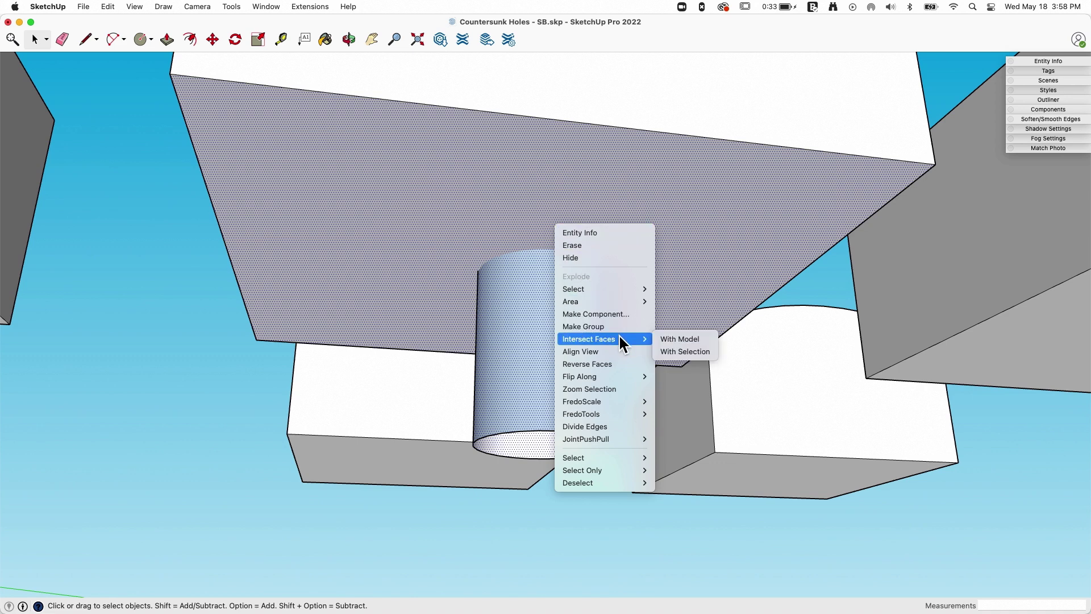
left_click(670, 350)
Delete the shaft portion protruding below the block and the circular face covering the hole in its underside.
middle_click_drag(657, 342, 626, 430)
left_click_drag(626, 429, 418, 474)
key("Delete")
middle_click_drag(418, 474, 538, 336)
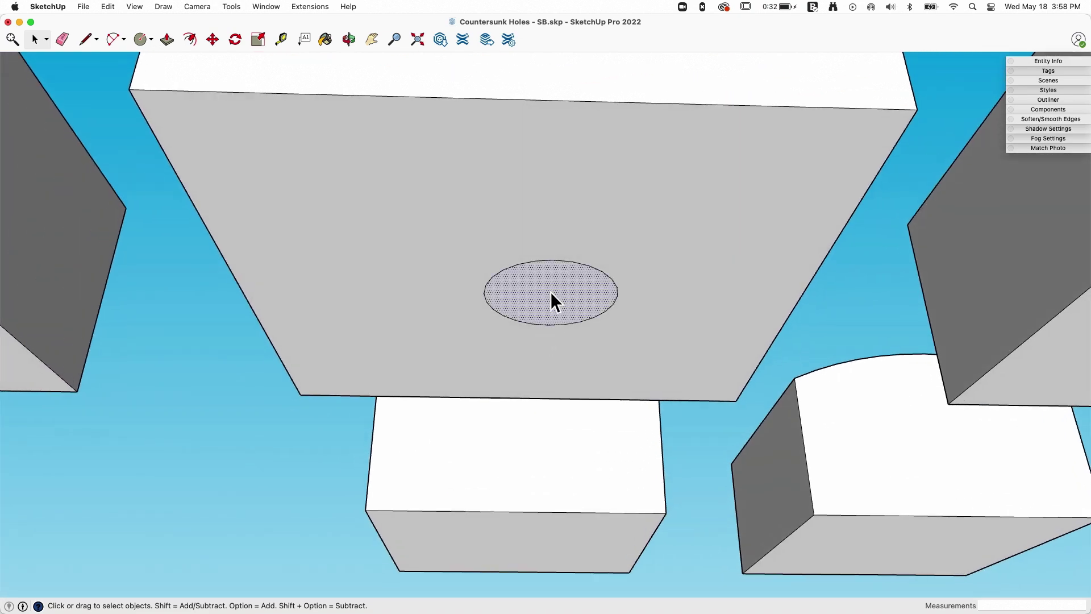
key("Delete")
middle_click_drag(550, 292, 642, 294)
scroll(460, 284, "down", 5)
Copy the whole countersink shape by its rim onto the curved top of the nearest arched block, about 3' 7 5/16" away.
middle_click_drag(460, 284, 447, 439)
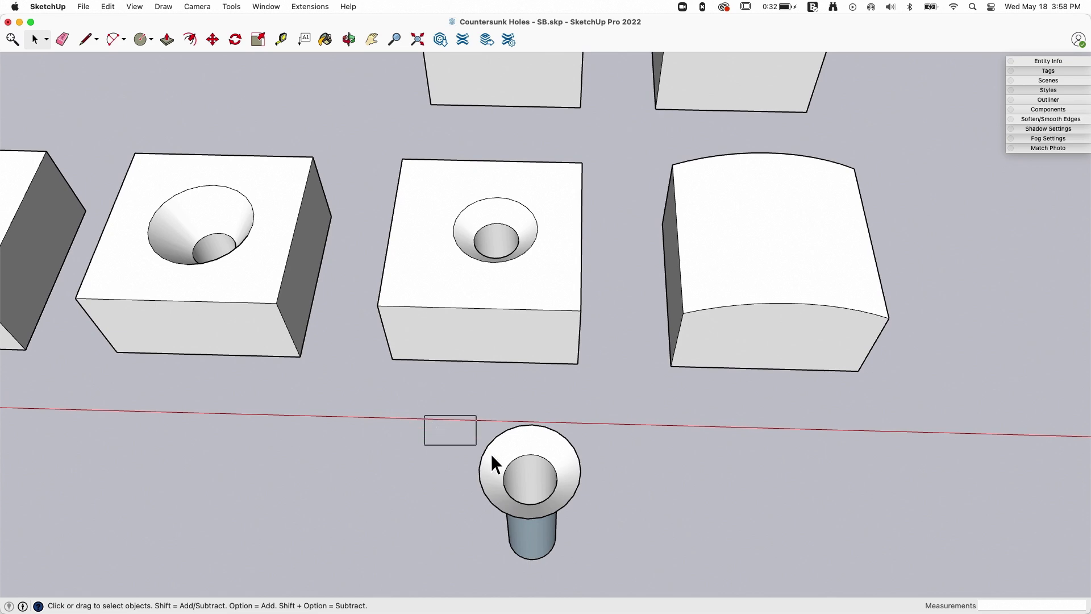
left_click_drag(681, 605, 651, 568)
scroll(541, 426, "up", 5)
key("m")
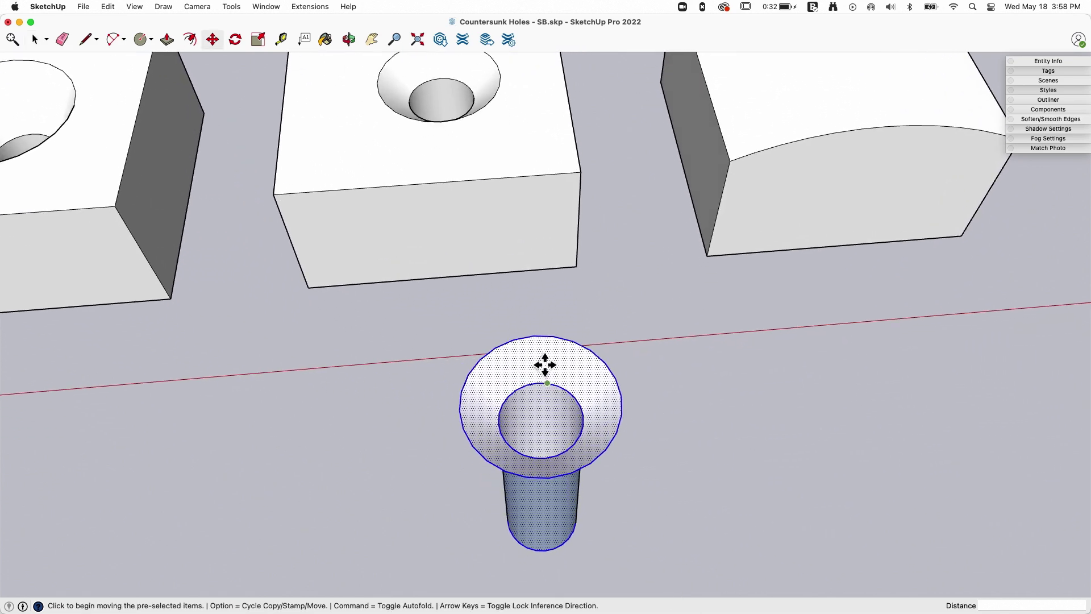
left_click(548, 478)
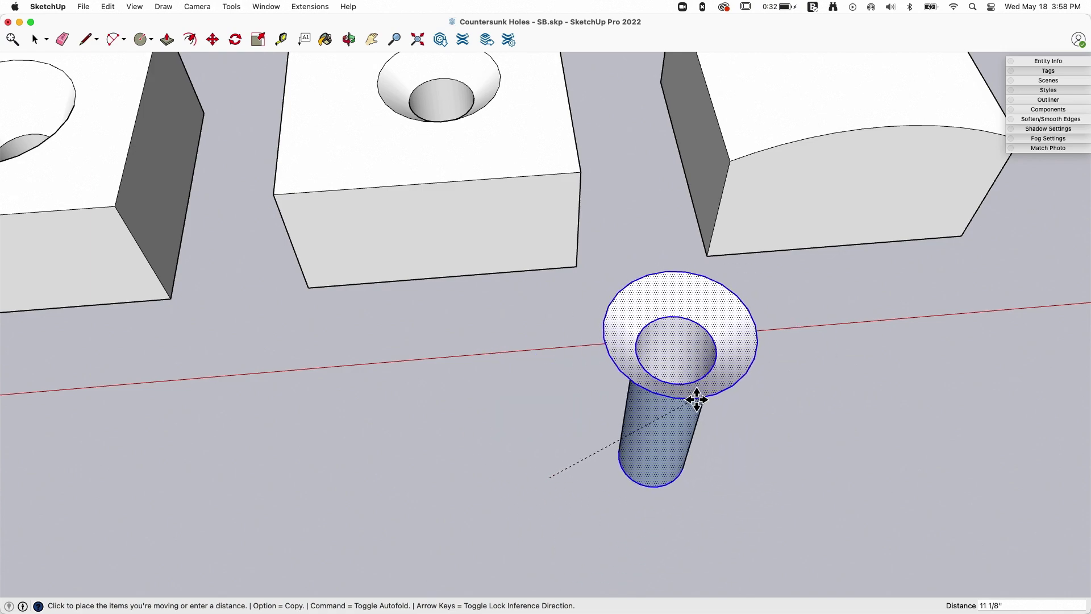
key("alt")
scroll(987, 497, "down", 3)
middle_click_drag(987, 497, 726, 146)
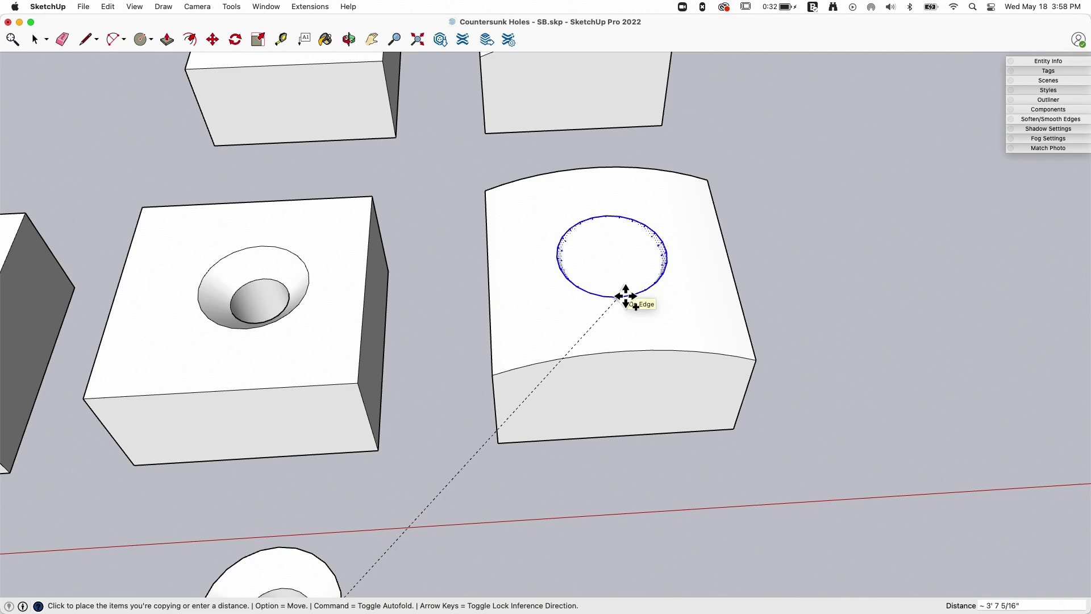
key("space")
Select the arched block with its countersink copy and intersect the selected faces with each other.
middle_click_drag(651, 318, 820, 140)
left_click_drag(520, 421, 522, 420)
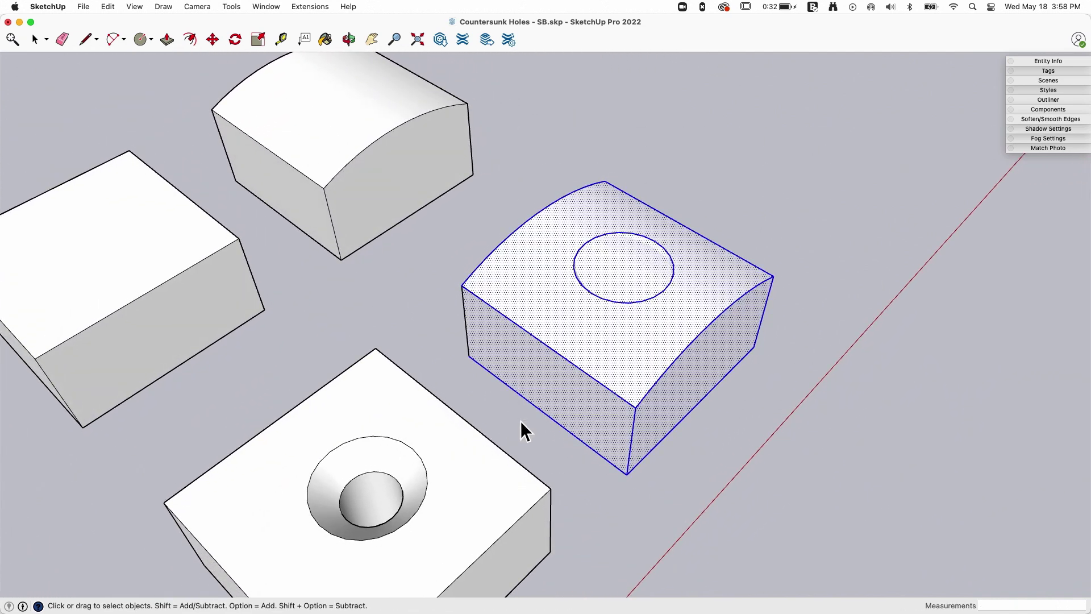
middle_click_drag(524, 420, 674, 308)
right_click(673, 307)
mouse_move(718, 370)
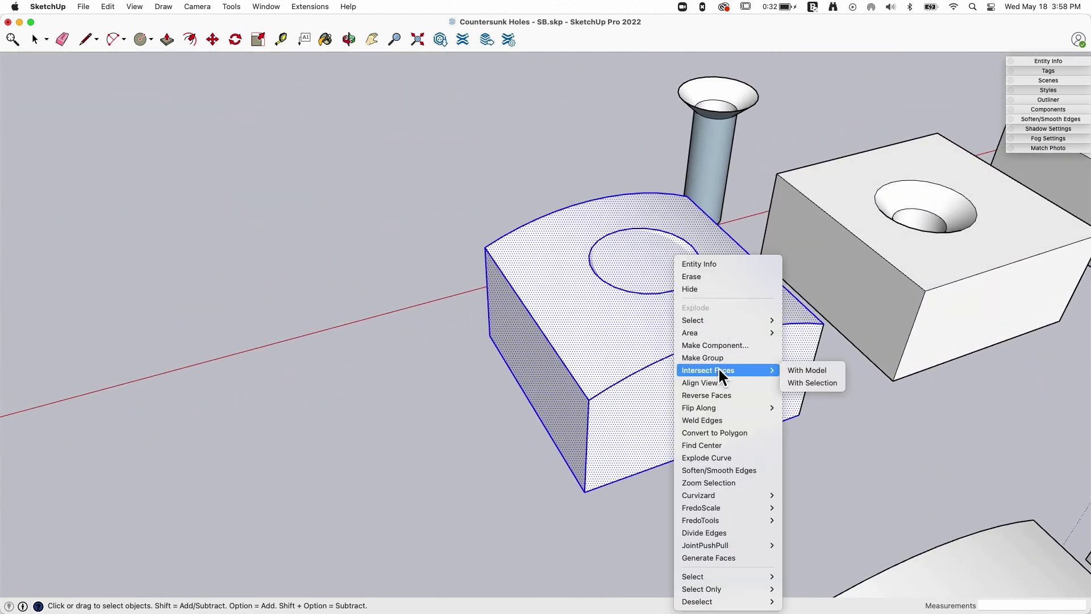
left_click(802, 380)
Delete the curved surface patch covering the hole and the countersink rim slivers rising above the arched top.
scroll(745, 278, "up", 5)
left_click(700, 328)
key("Delete")
middle_click_drag(700, 326, 741, 254)
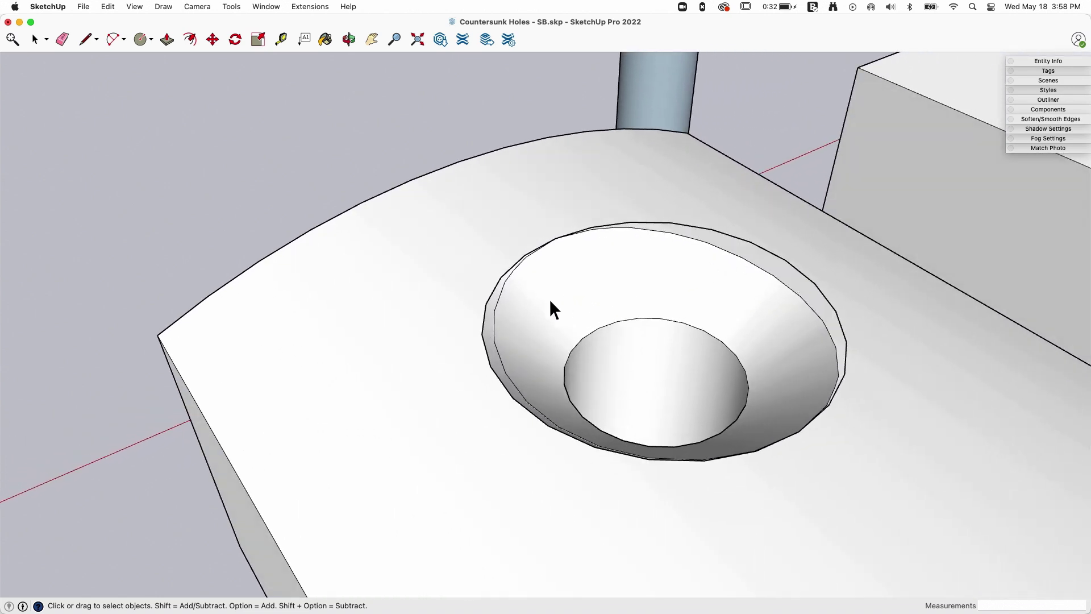
left_click(503, 277)
key("Delete")
left_click(705, 230)
key("Delete")
Delete the shaft protruding below the arched block, the circular face closing the hole, and the leftover circle beneath.
middle_click_drag(732, 278, 597, 254)
left_click(614, 312)
key("Delete")
left_click(597, 260)
key("Delete")
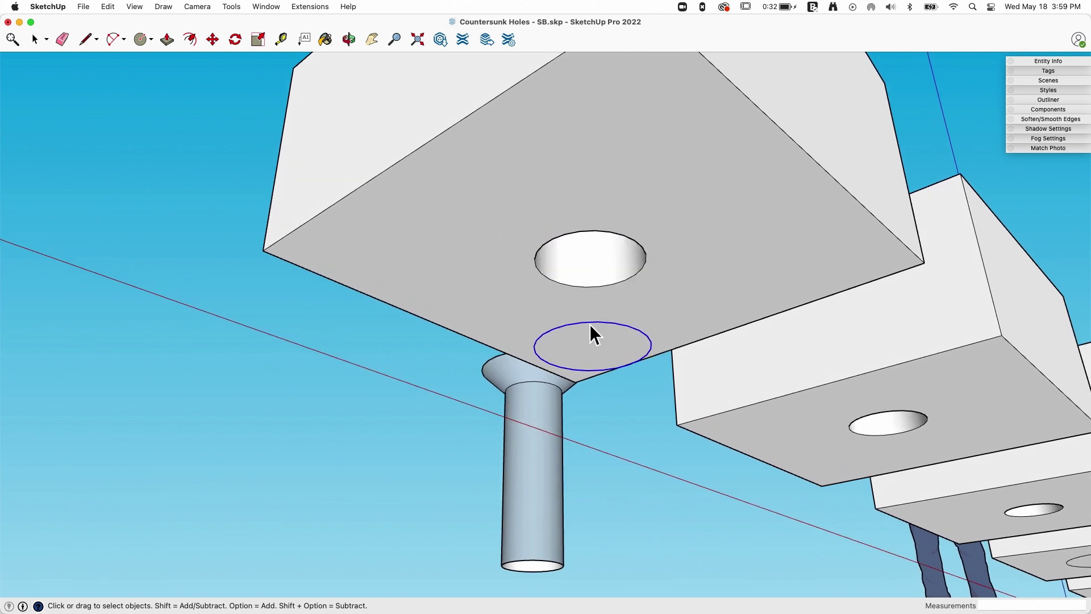
key("Delete")
mouse_move(356, 378)
middle_mouse_down()
mouse_move(519, 277)
mouse_move(595, 405)
mouse_move(648, 424)
mouse_move(503, 317)
mouse_move(447, 311)
mouse_move(417, 373)
mouse_move(624, 292)
mouse_move(446, 248)
mouse_move(609, 383)
mouse_move(565, 355)
mouse_move(607, 409)
mouse_move(387, 305)
mouse_move(458, 324)
mouse_move(649, 417)
middle_mouse_up()
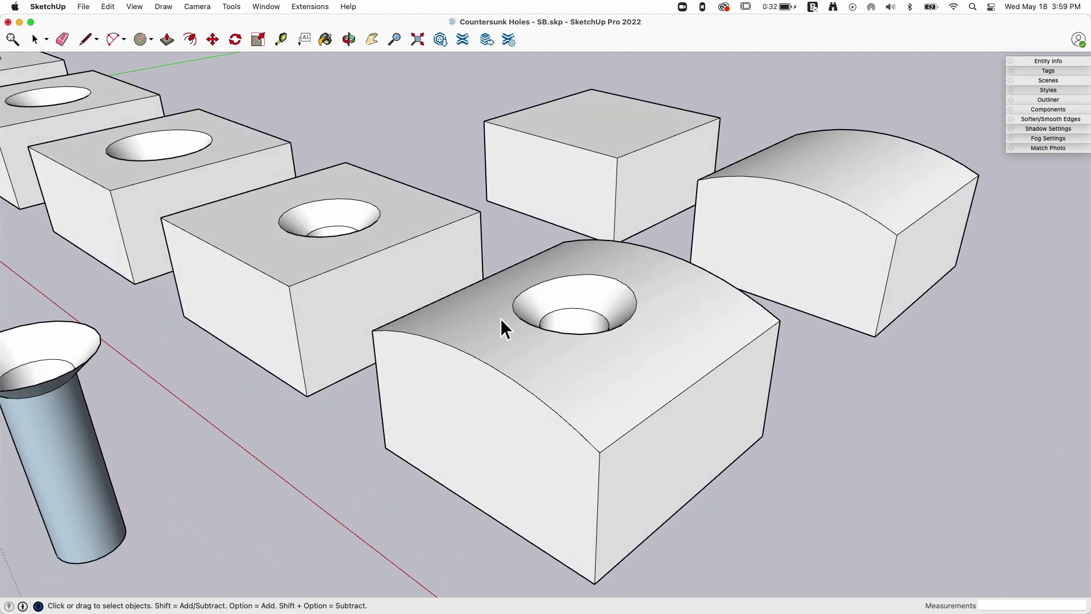
Select the flat block and the arched block in the back row in turn to examine how each is grouped.
mouse_move(501, 320)
middle_mouse_down()
mouse_move(632, 314)
mouse_move(633, 402)
mouse_move(599, 386)
mouse_move(785, 323)
mouse_move(714, 296)
middle_mouse_up()
left_click(714, 296)
left_click(567, 203)
middle_click_drag(567, 203, 688, 248)
middle_click_drag(857, 316, 777, 278)
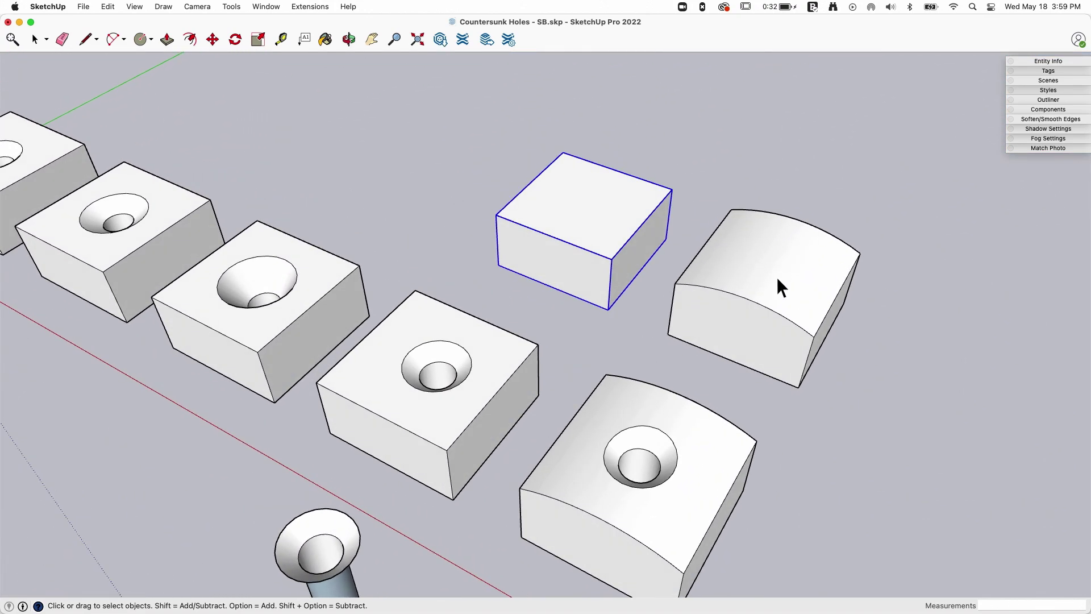
left_click(776, 278)
left_click(586, 211)
middle_click_drag(586, 211, 851, 226)
left_click(782, 265)
middle_click_drag(782, 264, 663, 216)
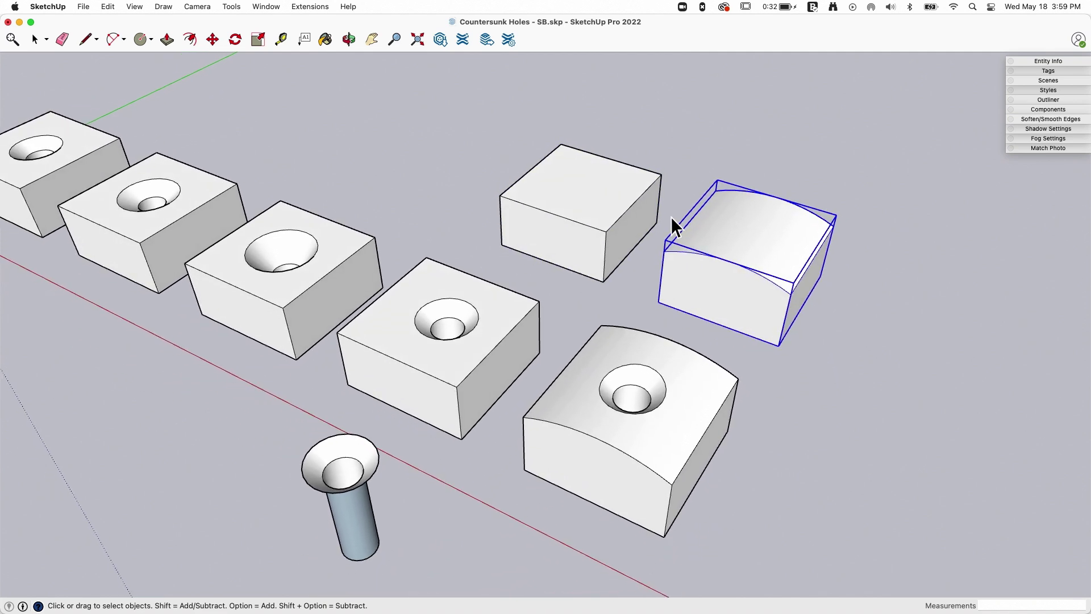
left_click(593, 198)
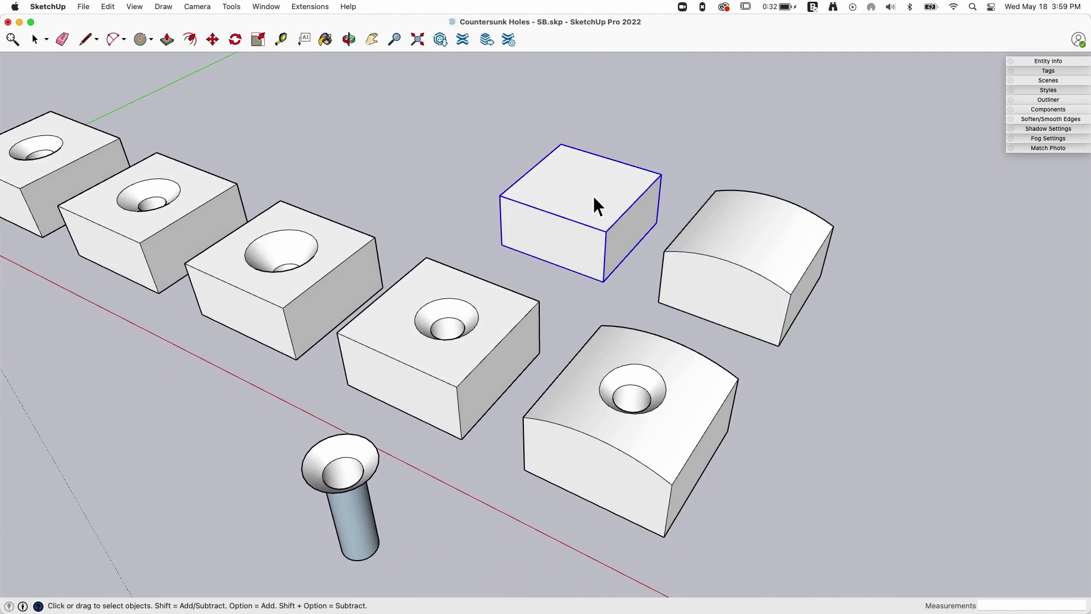
left_click(738, 252)
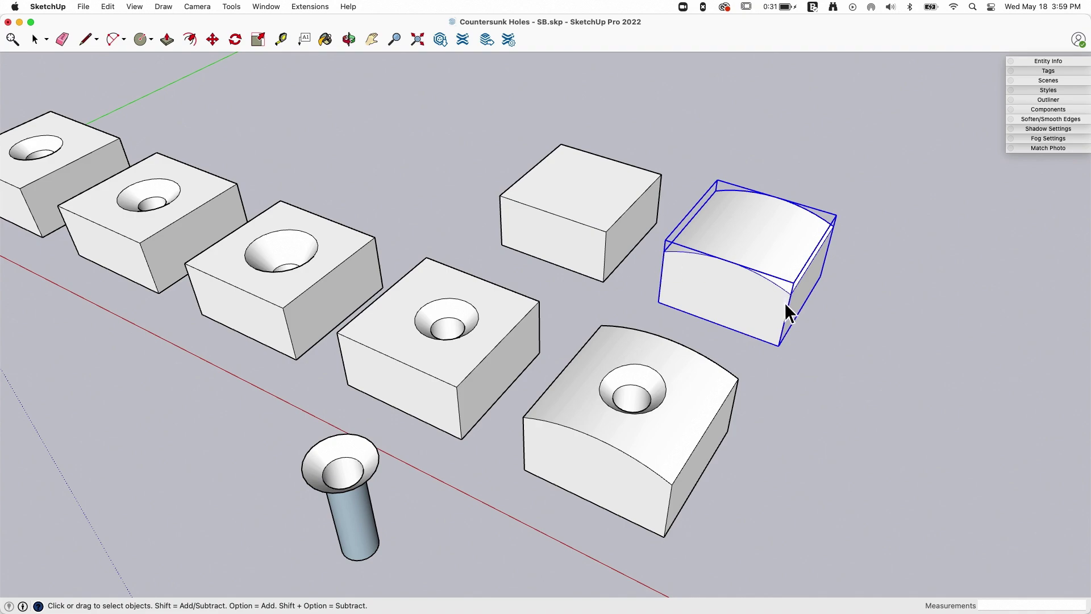
Close the standalone countersink shape's open bottom and top with faces by retracing a segment of each circle.
middle_click_drag(418, 392, 613, 443)
scroll(382, 323, "up", 3)
middle_click_drag(449, 335, 347, 376)
scroll(390, 312, "up", 3)
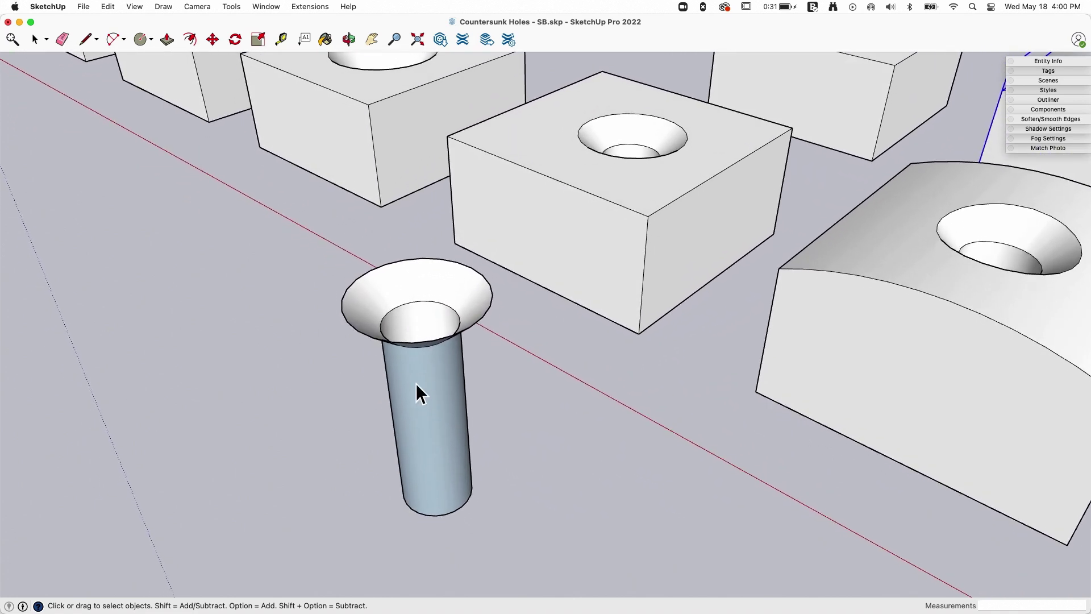
mouse_move(414, 384)
middle_mouse_down()
mouse_move(419, 304)
mouse_move(381, 291)
mouse_move(435, 324)
mouse_move(429, 344)
mouse_move(417, 322)
mouse_move(362, 290)
middle_mouse_up()
key("l")
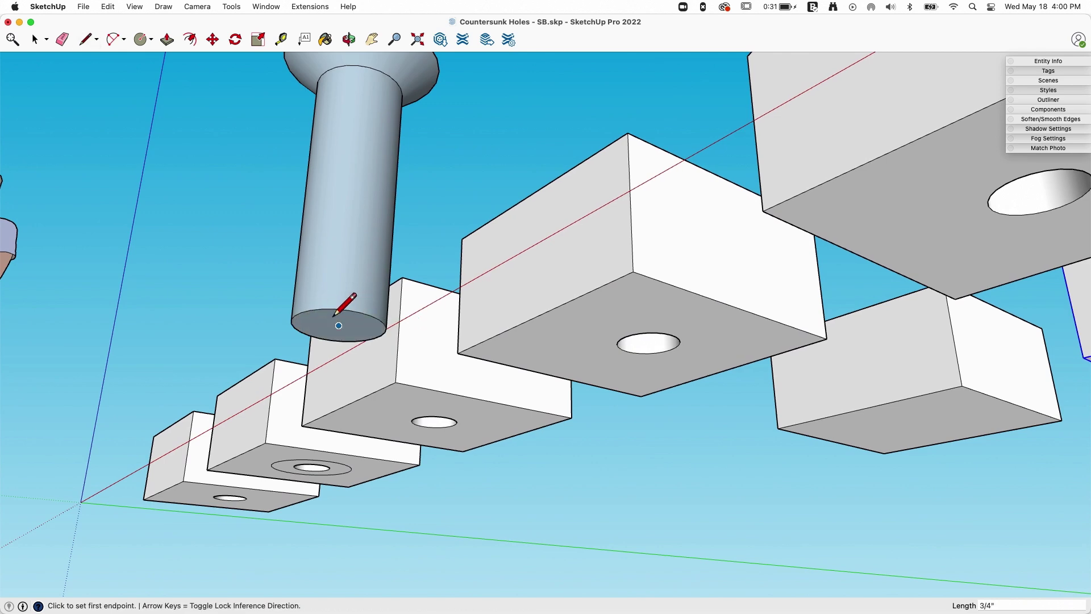
middle_click_drag(335, 316, 252, 388)
left_click(326, 370)
key("space")
Reverse all faces of the closed countersink shape and make the whole shape a group.
scroll(360, 386, "down", 2)
triple_click(368, 385)
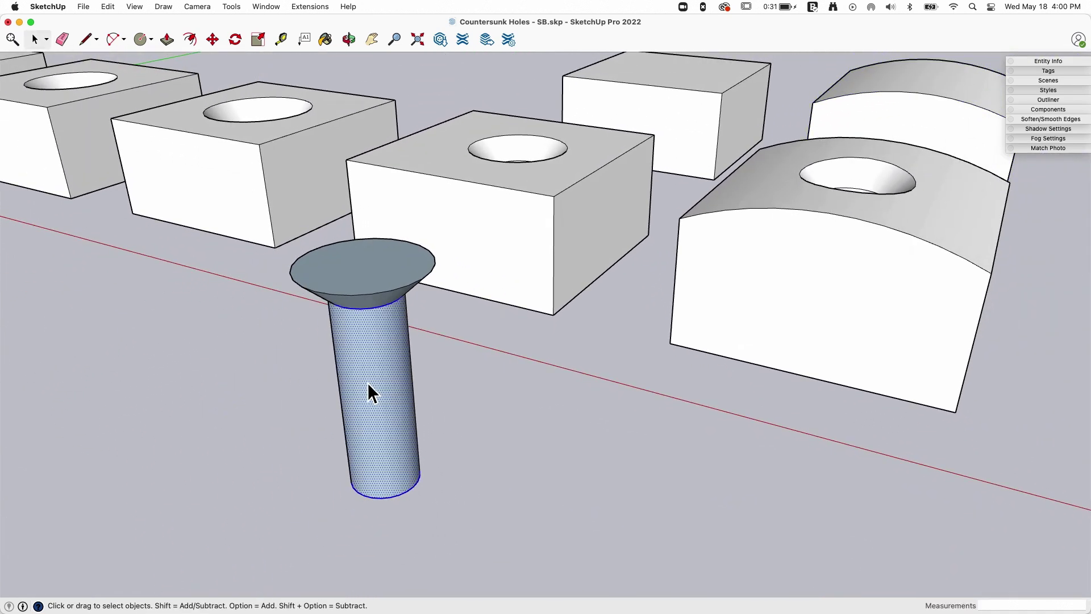
right_click(367, 344)
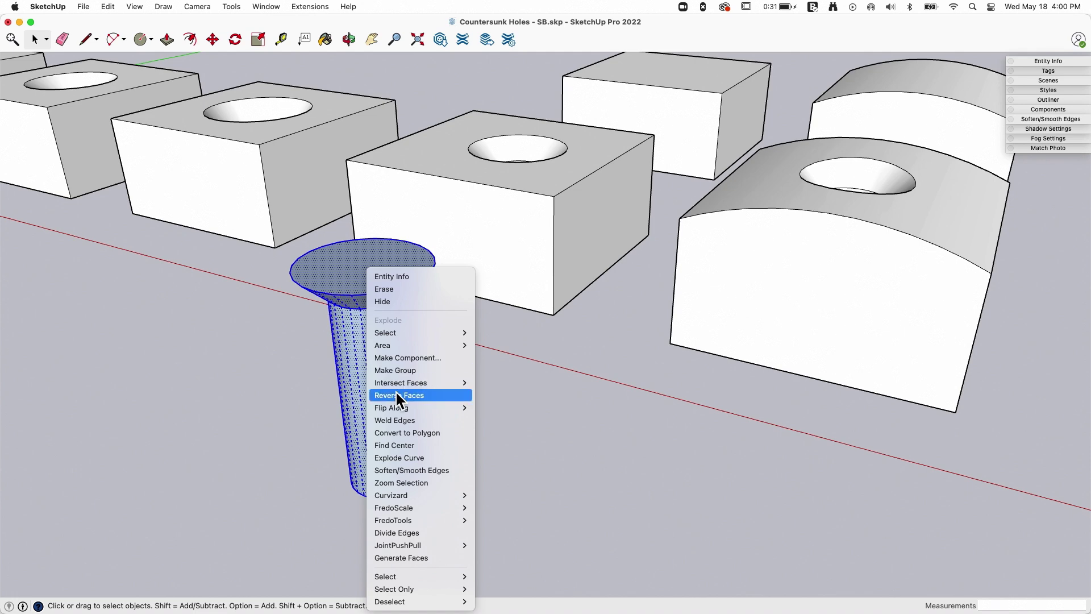
left_click(396, 395)
right_click(363, 338)
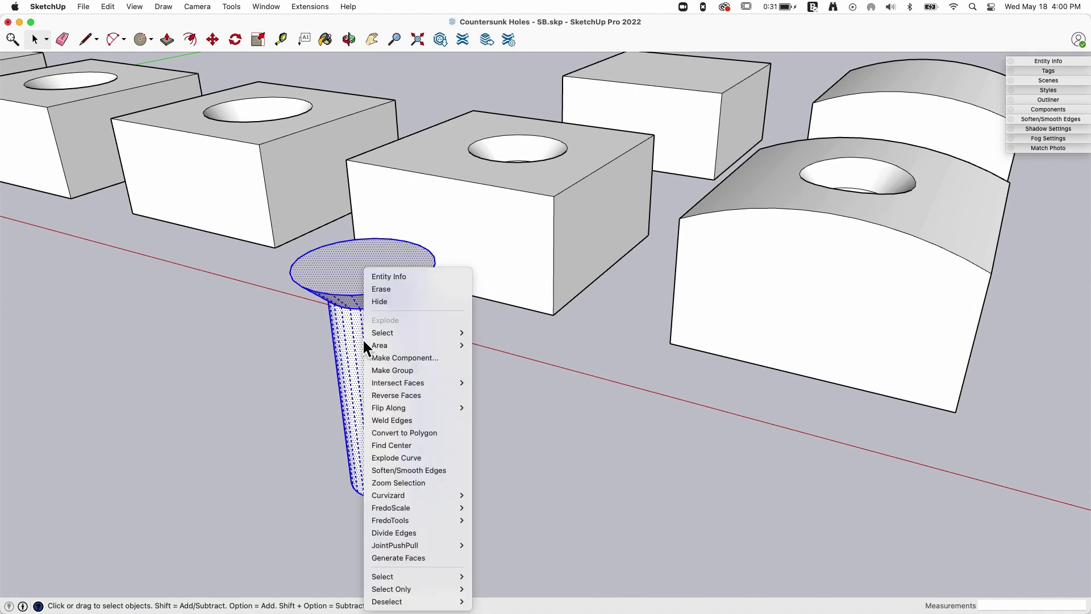
left_click(398, 368)
Open the entity information and check whether the countersink group and the flat back-row block are solids.
left_click(1041, 60)
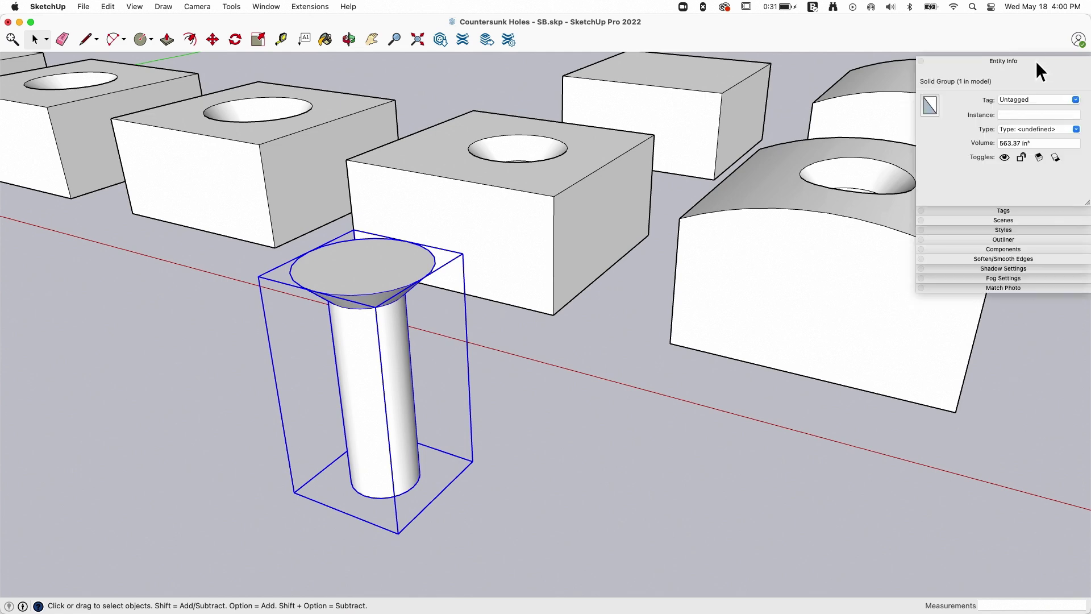
scroll(520, 216, "down", 3)
left_click(599, 139)
Copy the solid countersink group by its rim onto the top face of the flat block in the back row.
middle_click_drag(445, 383, 462, 361)
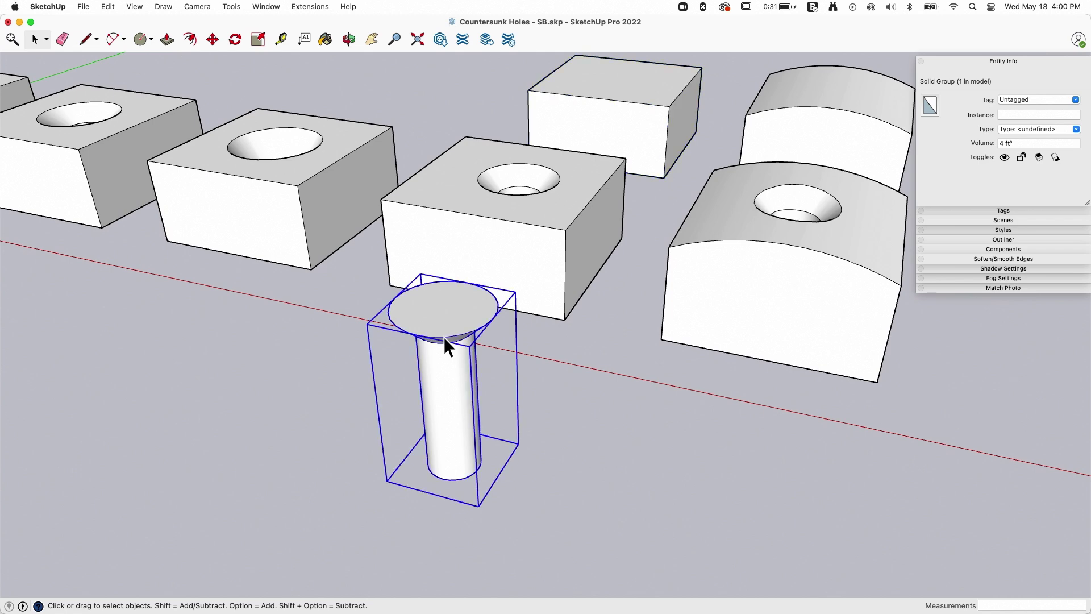
scroll(443, 336, "up", 5)
key("m")
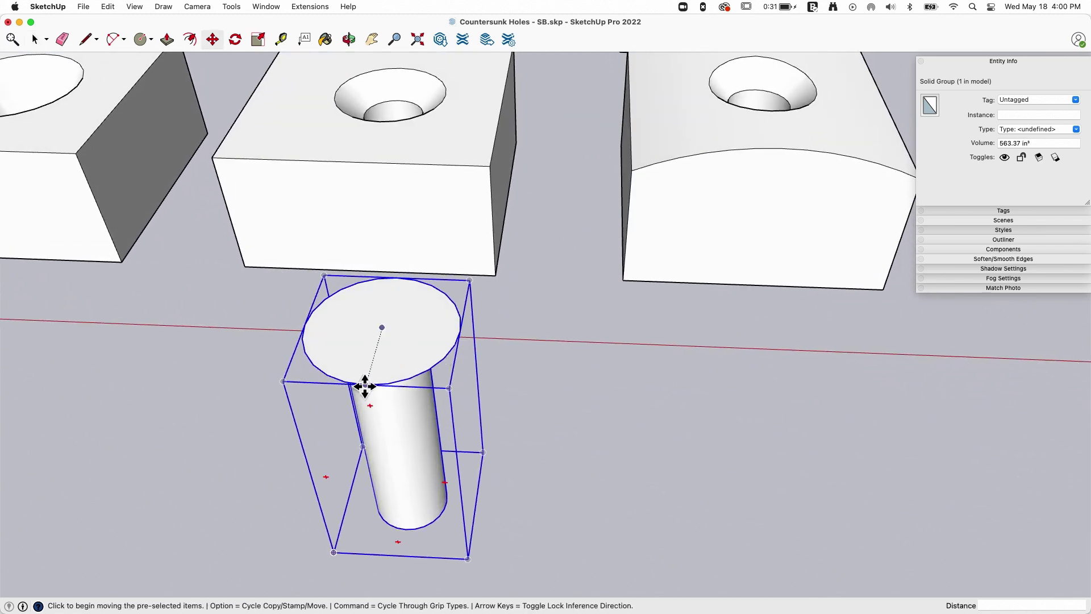
left_click(364, 386)
key("alt")
middle_click_drag(592, 349, 570, 253)
left_click(482, 366)
key("space")
Select the countersink copy inside the flat back-row block and display the Solid Tools.
middle_click_drag(650, 438, 529, 401)
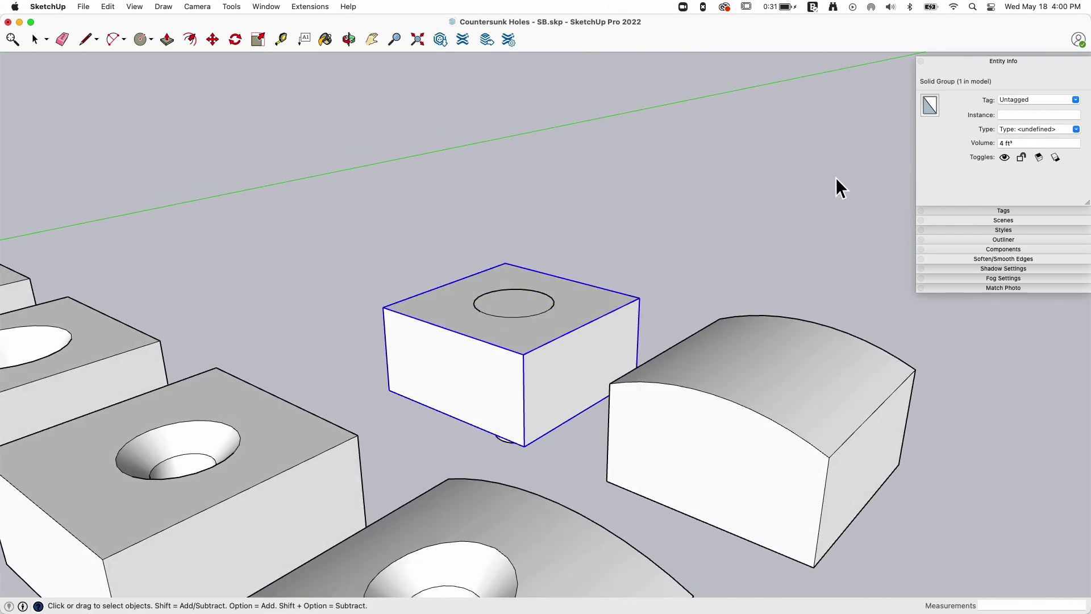
middle_click_drag(464, 350, 515, 437)
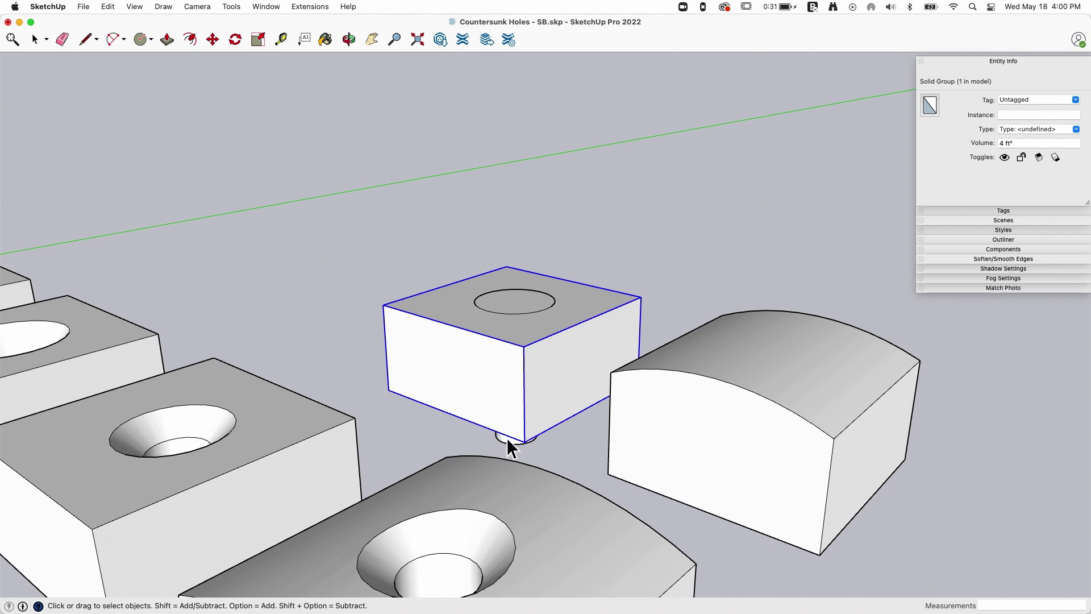
left_click(503, 441)
middle_click_drag(502, 298, 398, 239)
left_click(136, 4)
mouse_move(148, 52)
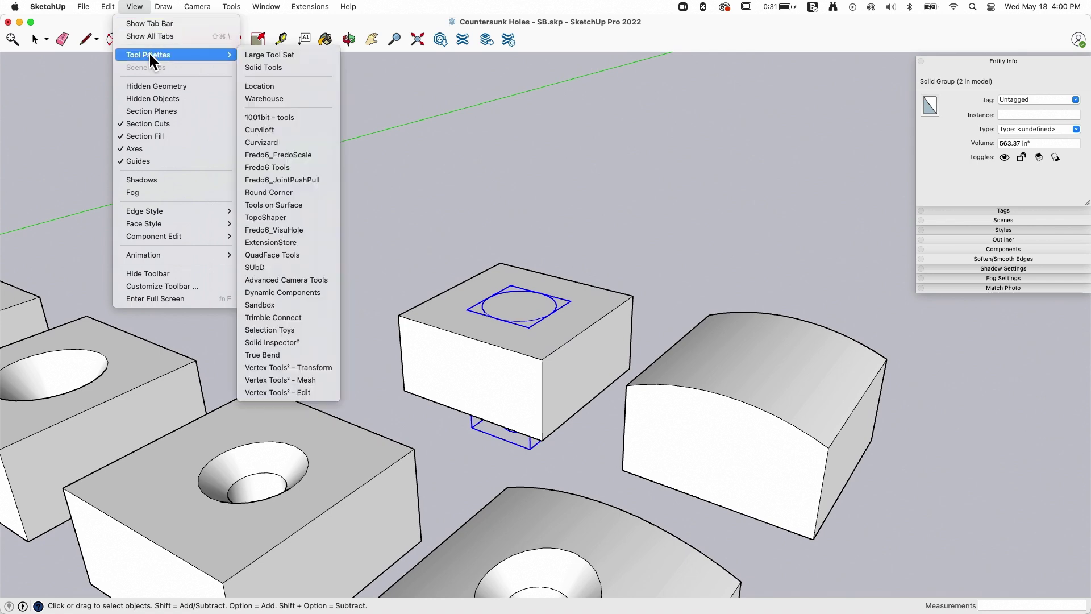
left_click(259, 64)
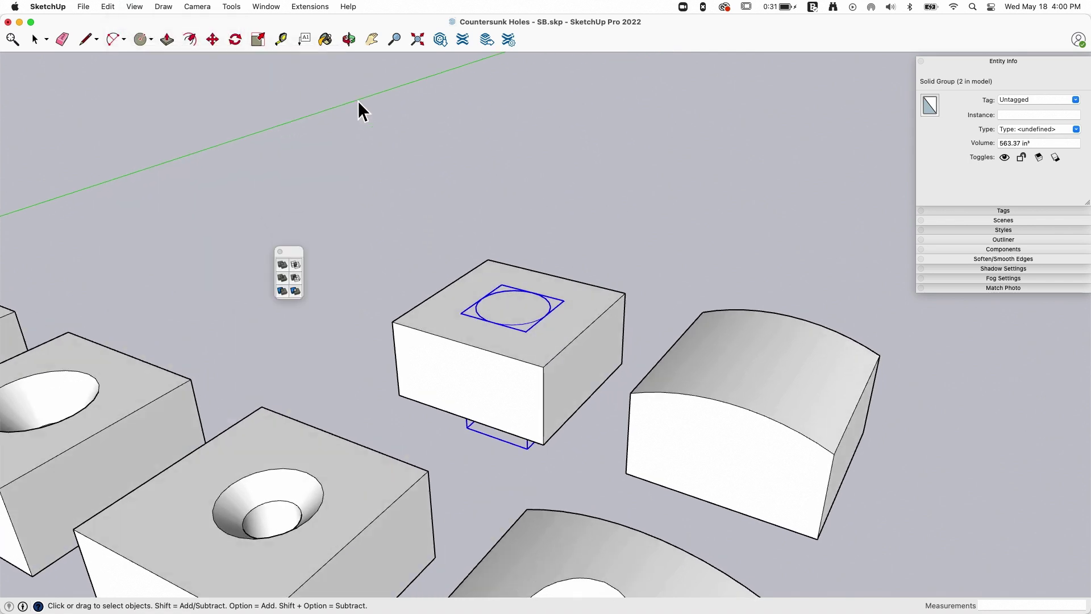
Subtract the selected countersink group from the flat back-row block and inspect the hole.
middle_click_drag(363, 110, 456, 257)
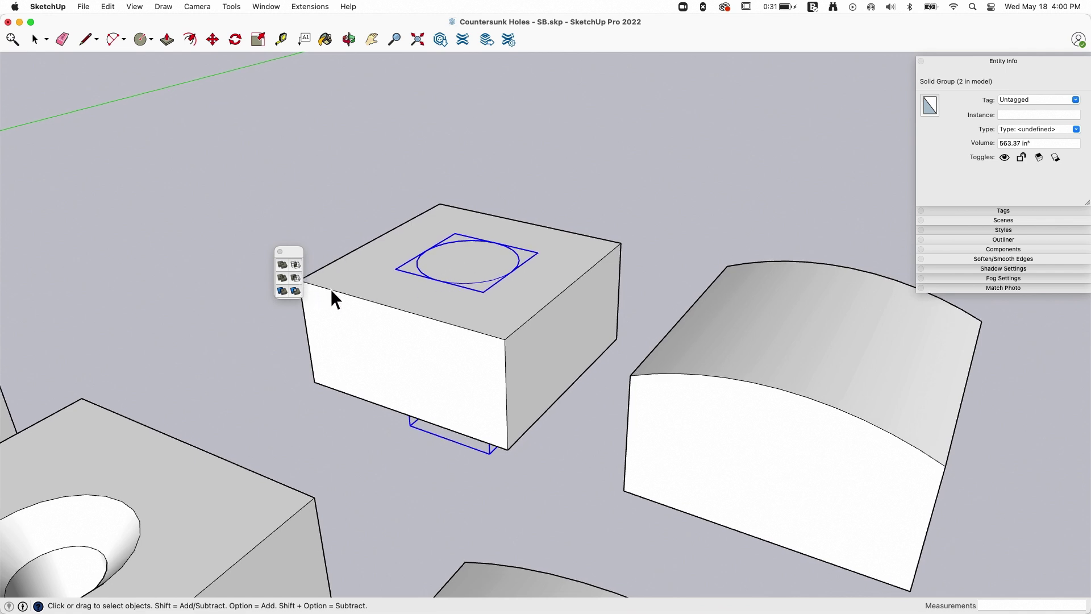
left_click(298, 279)
left_click(367, 289)
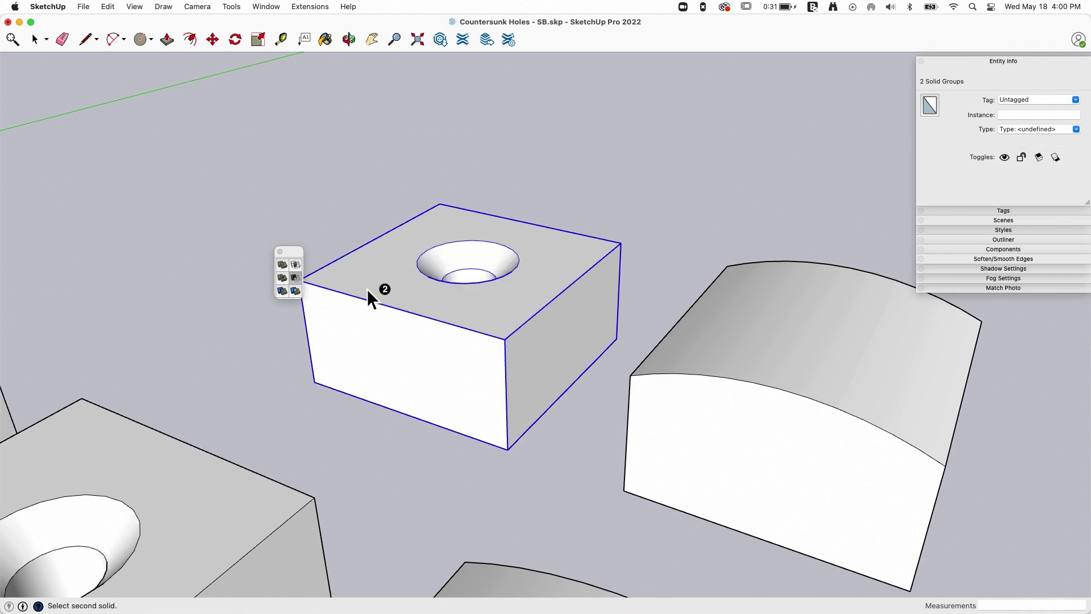
middle_click_drag(605, 166, 461, 314)
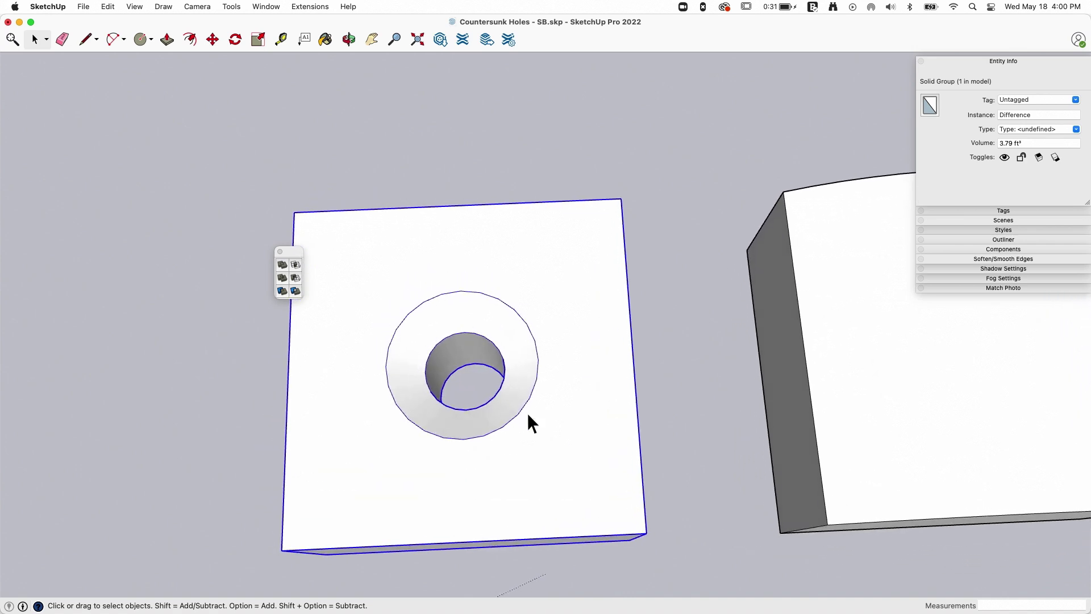
middle_click_drag(534, 411, 425, 319)
Move the original solid countersink group by its rim onto the curved top face of the arched back-row block.
scroll(544, 285, "down", 5)
scroll(426, 319, "down", 4)
middle_click_drag(391, 493, 349, 417)
middle_click_drag(443, 435, 417, 388)
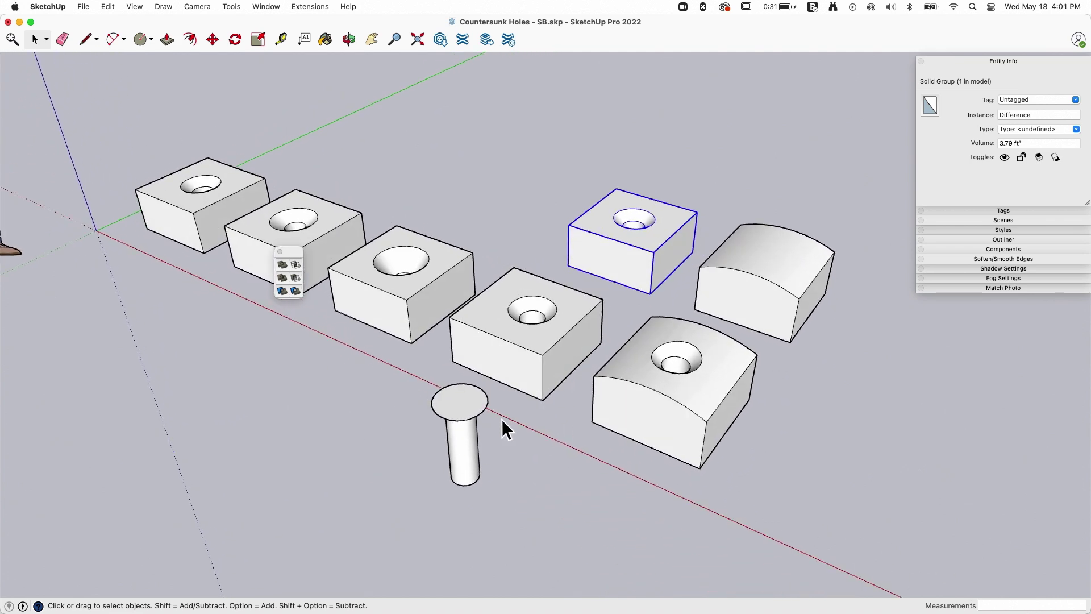
scroll(451, 408, "up", 2)
left_click(469, 424)
scroll(489, 426, "up", 5)
scroll(465, 431, "up", 2)
key("m")
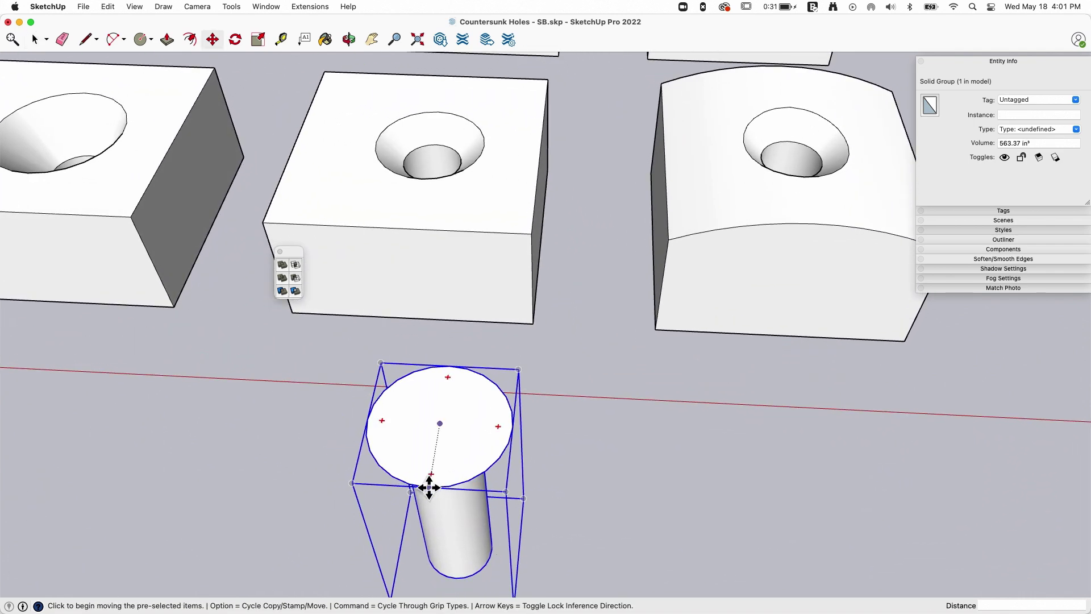
left_click(429, 488)
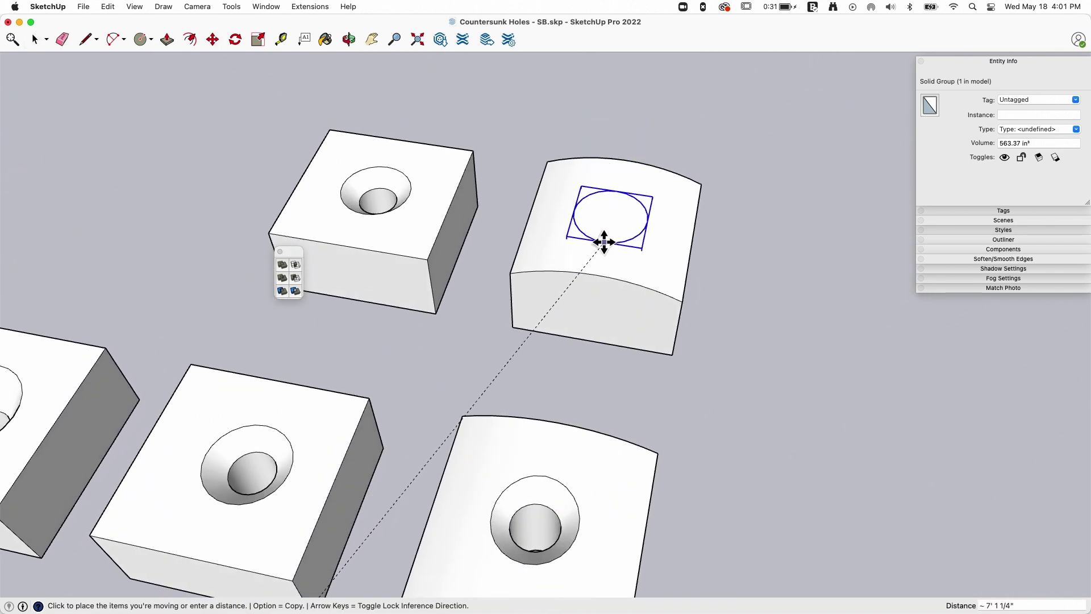
left_click(601, 241)
Subtract the countersink group from the arched back-row block with the Solid Tools and inspect the hole.
middle_click_drag(645, 309, 725, 255)
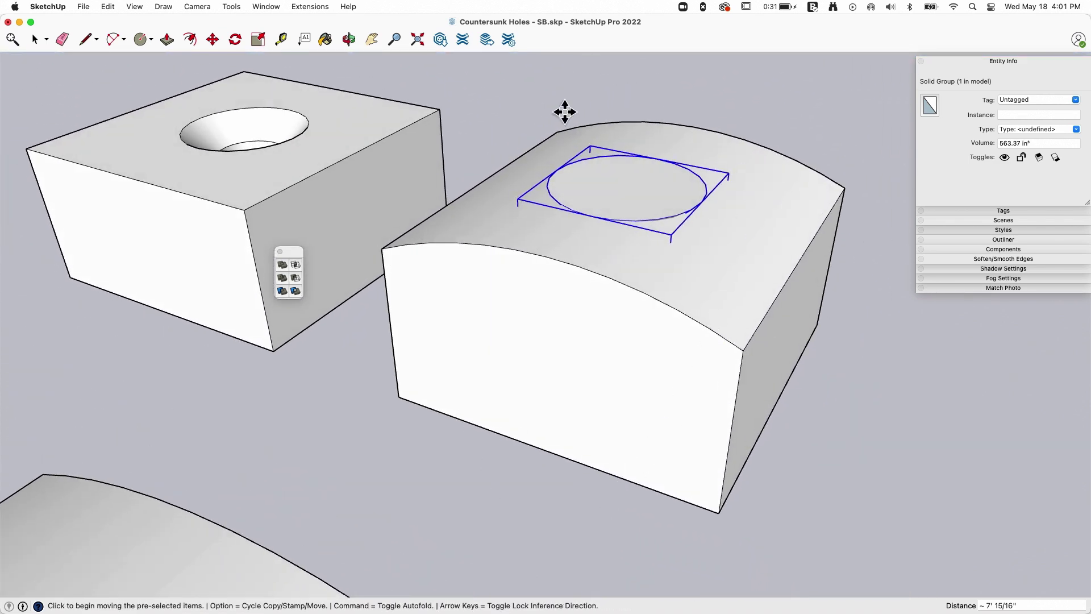
key("space")
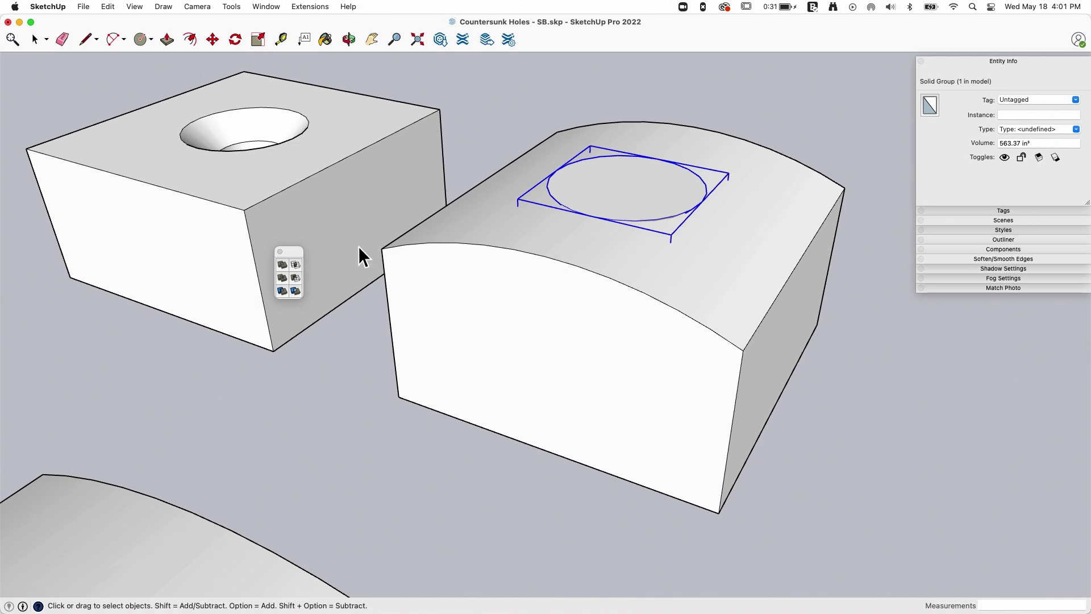
left_click(293, 278)
left_click(533, 294)
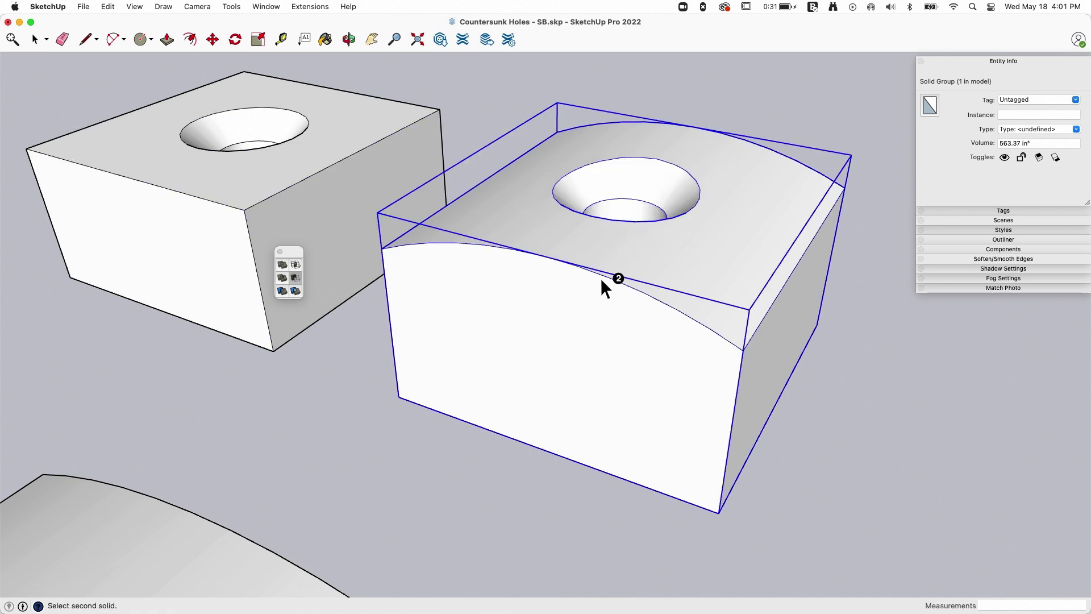
scroll(625, 268, "up", 5)
middle_click_drag(636, 264, 632, 297)
Close the Solid Tools and review all the countersunk flat and arched blocks together.
scroll(736, 449, "down", 8)
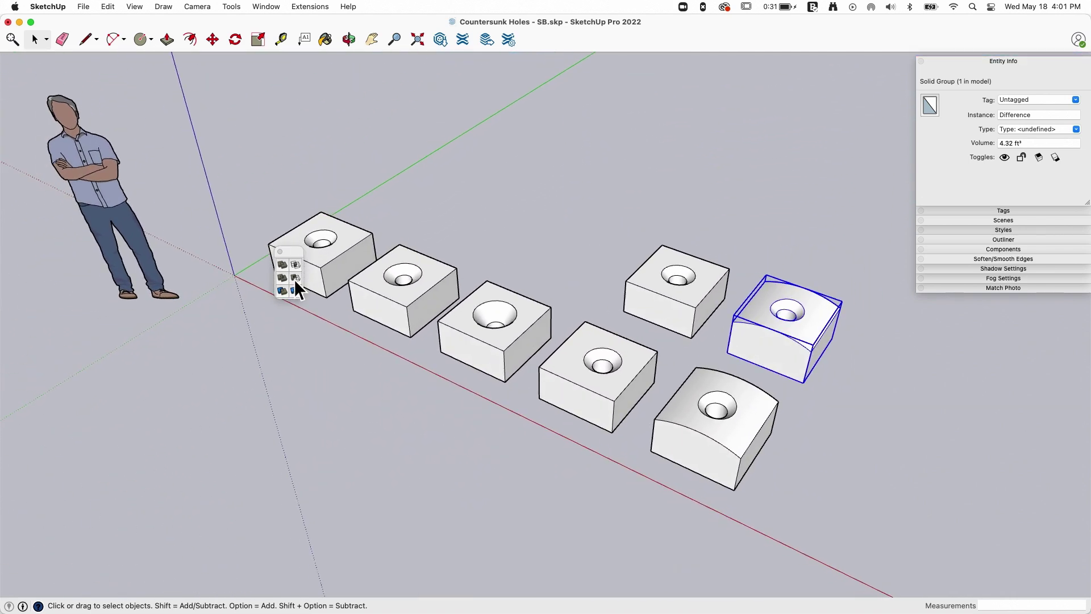
left_click(280, 251)
middle_click_drag(593, 295, 696, 351)
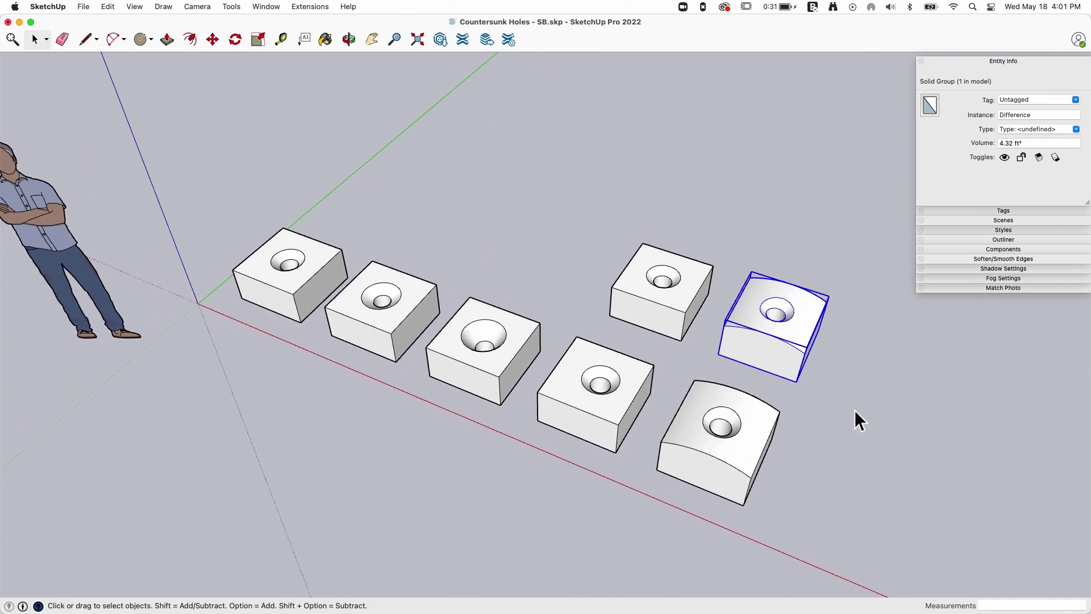
middle_click_drag(854, 420, 694, 201)
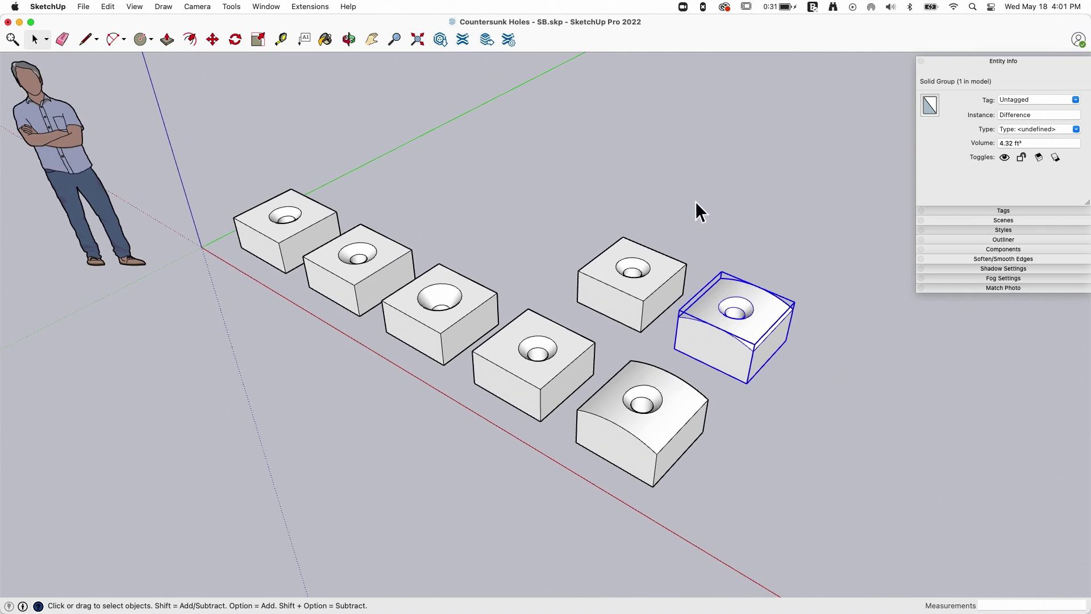